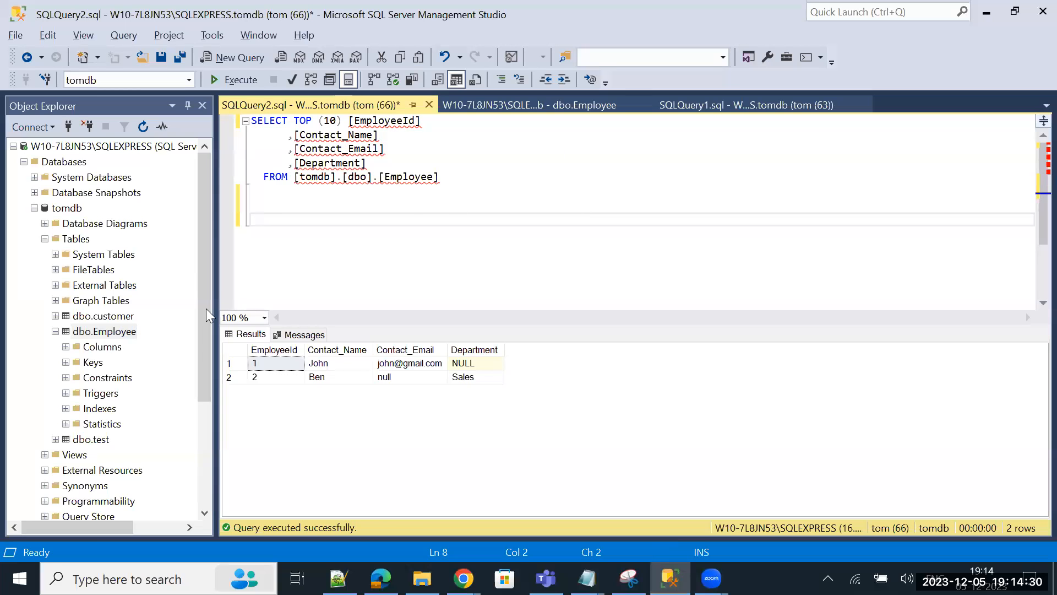
# Run the query selecting the top 10 rows of the Employee table in tomdb.
pyautogui.click(447, 178)
pyautogui.hotkey('ctrl', 'a')
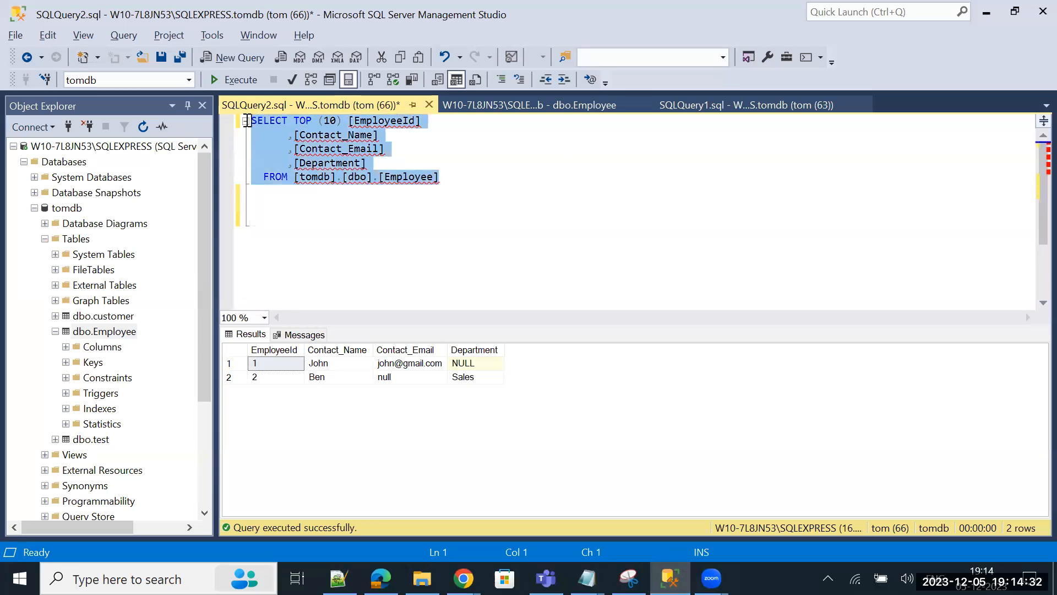
pyautogui.click(231, 78)
pyautogui.click(540, 225)
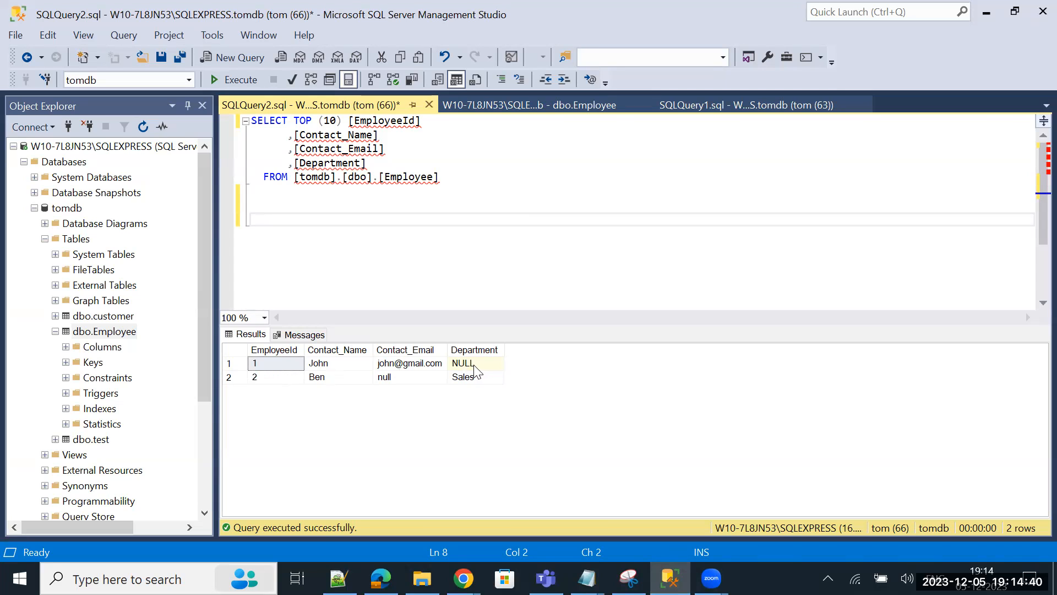
# Check the Department value of employee 1 and the Contact_Email value of employee 2 in the query results.
pyautogui.click(493, 364)
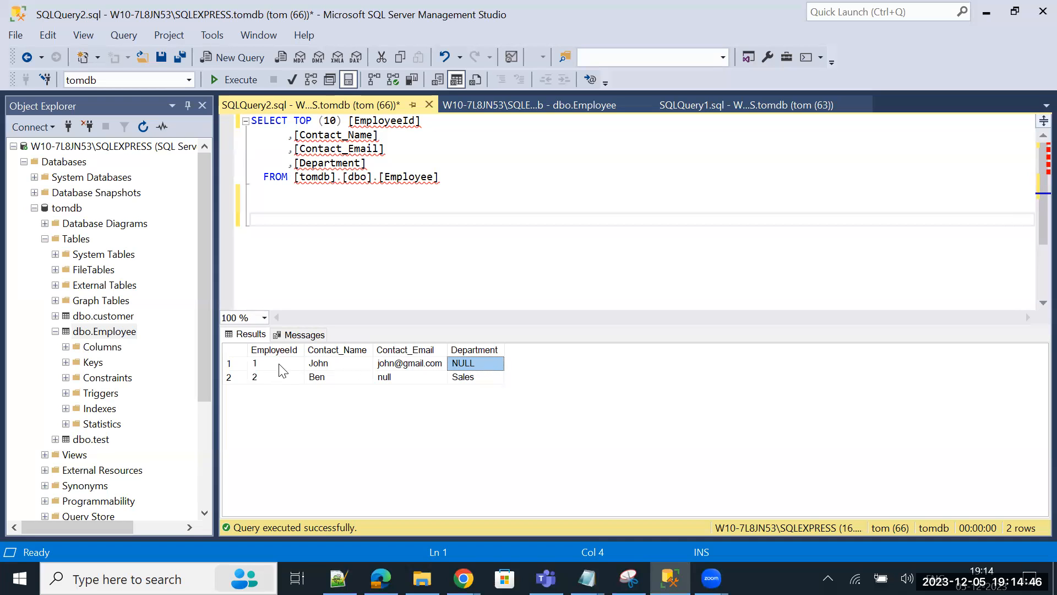
pyautogui.click(409, 377)
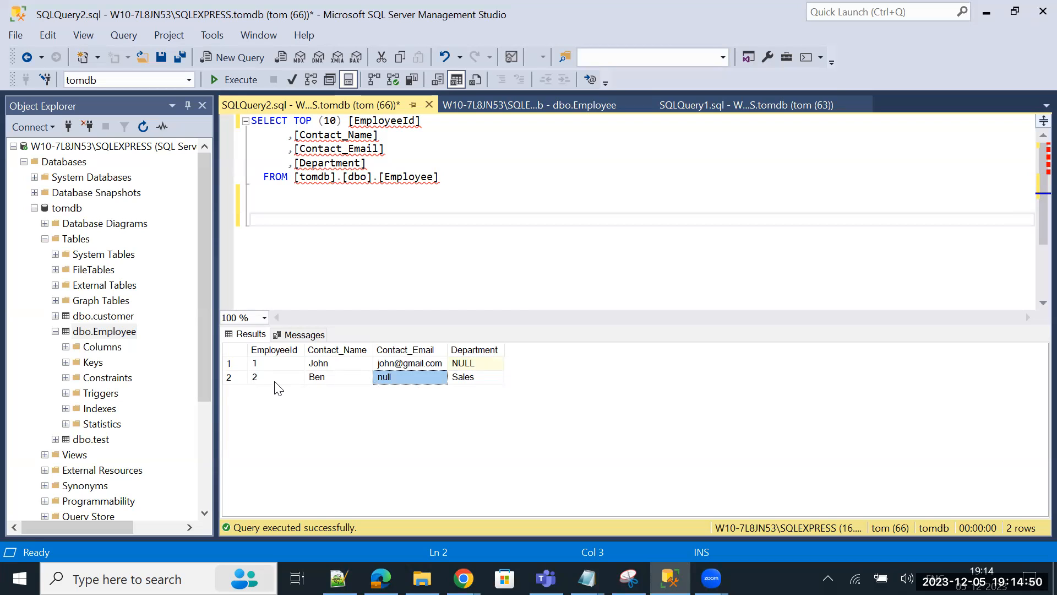
pyautogui.click(490, 364)
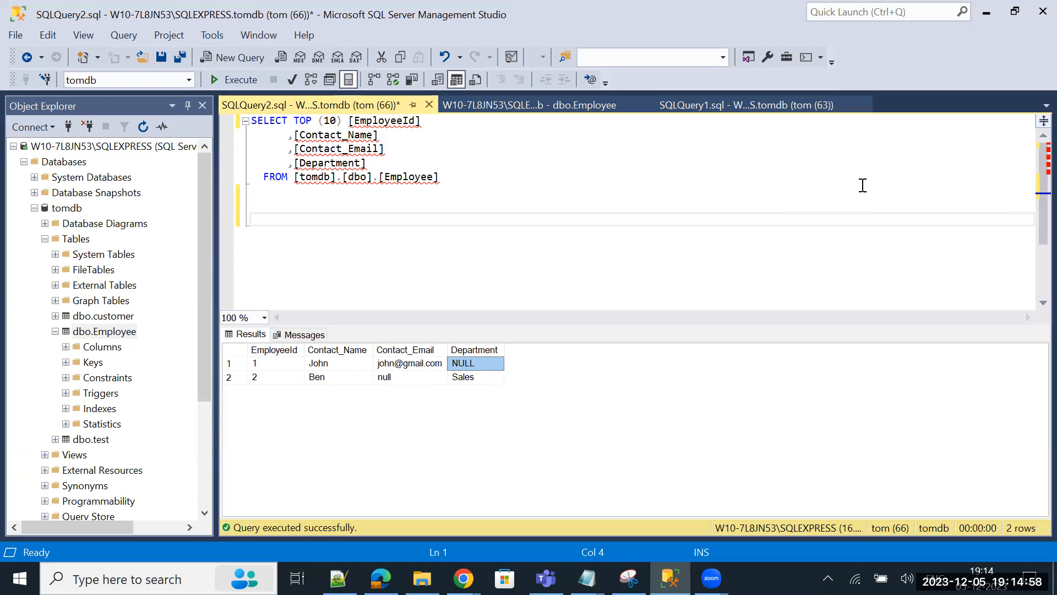
# Switch to Boomi in Chrome and open the Employee_Update operation of the Database V2 connector to review its options.
pyautogui.moveTo(463, 579)
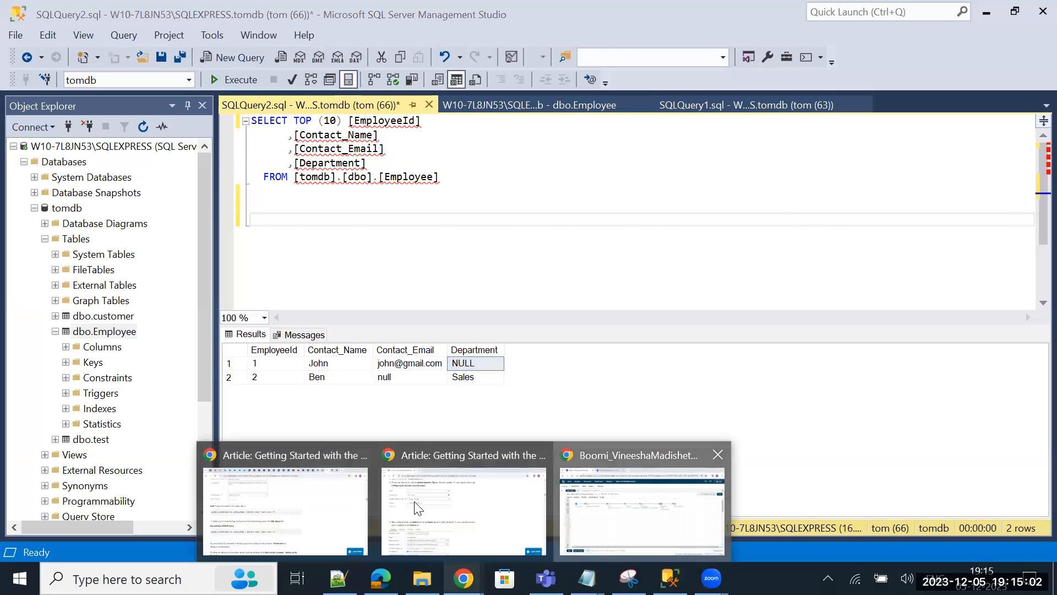
pyautogui.click(642, 509)
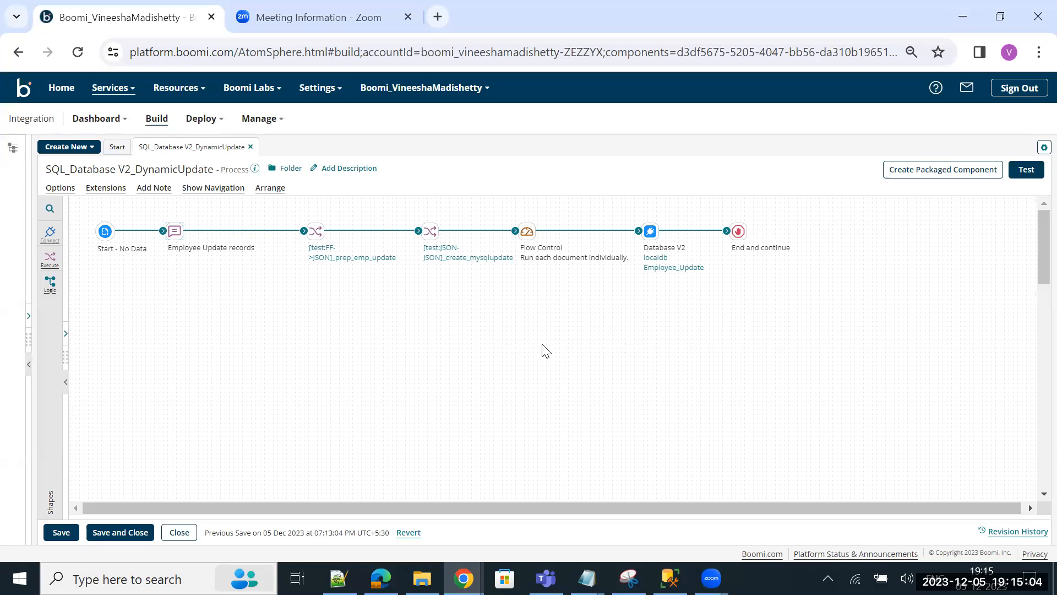
pyautogui.moveTo(645, 266)
pyautogui.click(687, 269)
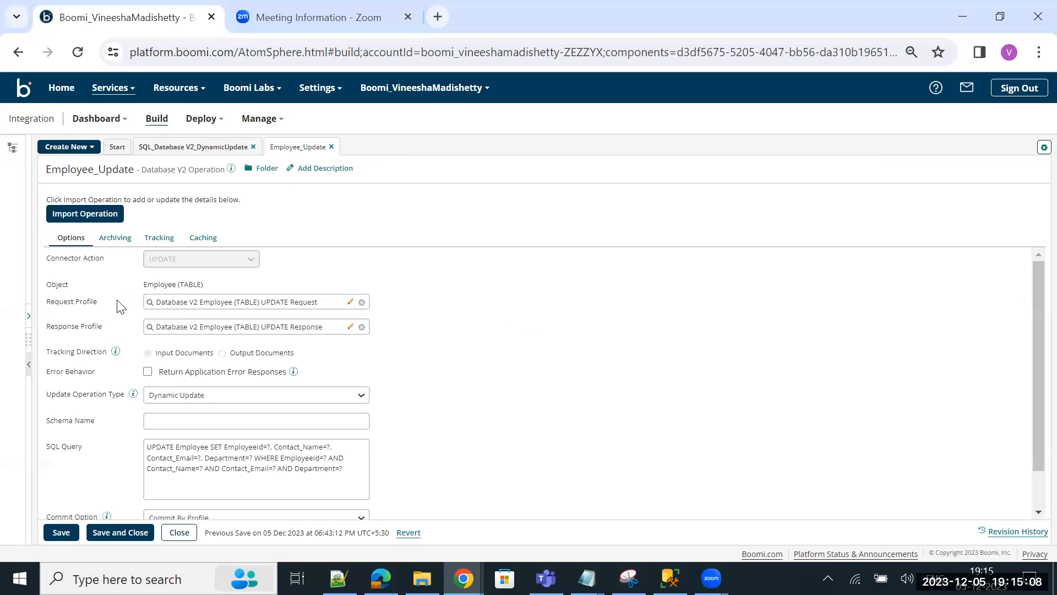
pyautogui.scroll(-1, 165, 303)
pyautogui.scroll(1, 165, 292)
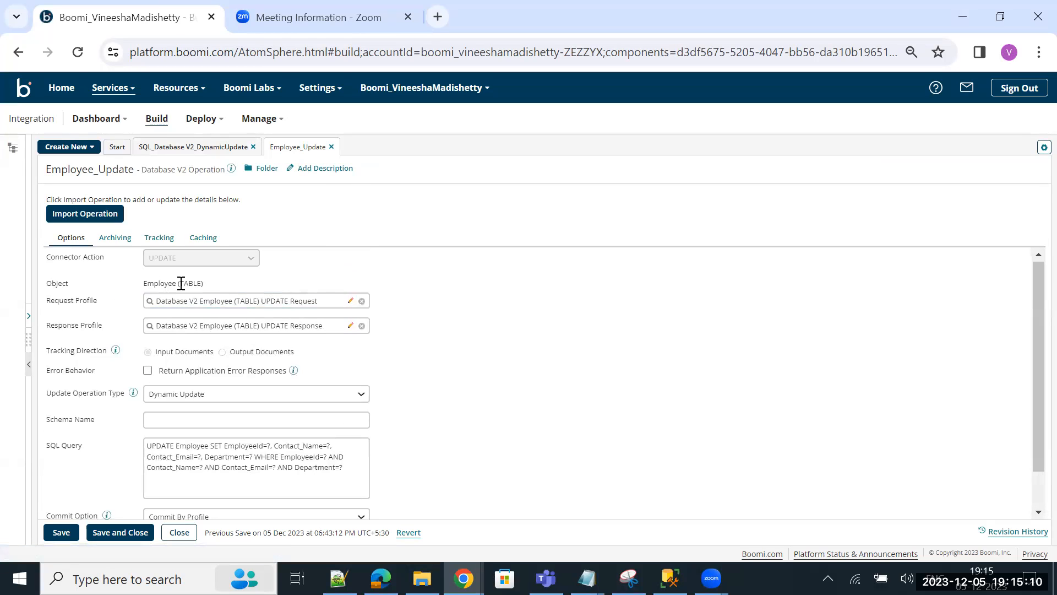
# Open the operation's request profile and expand its SET and WHERE arrays down to the column, operator and value elements.
pyautogui.click(349, 303)
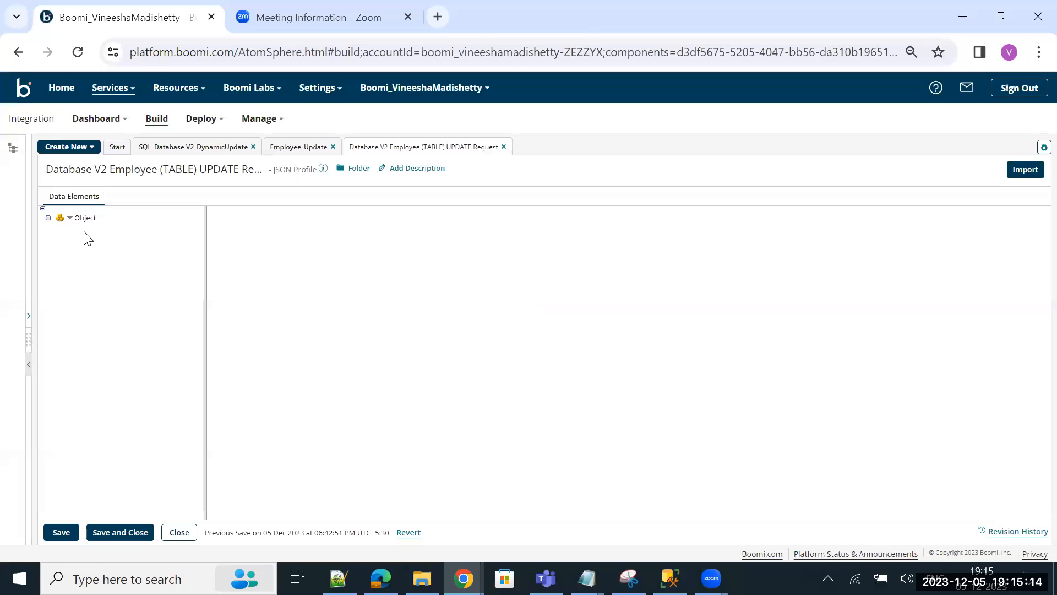
pyautogui.click(48, 217)
pyautogui.click(54, 231)
pyautogui.click(59, 246)
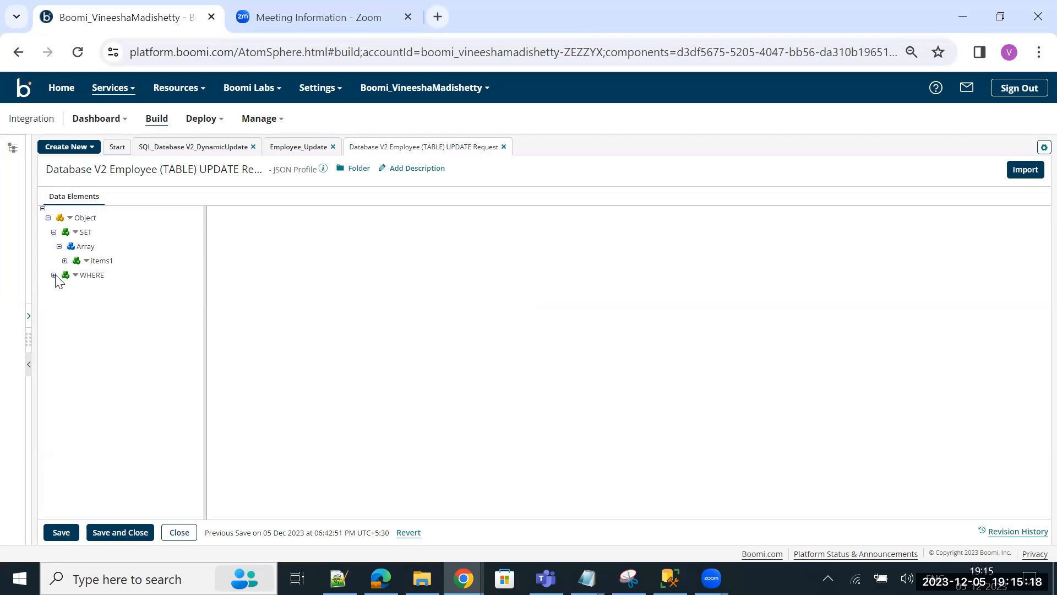
pyautogui.click(65, 260)
pyautogui.click(70, 275)
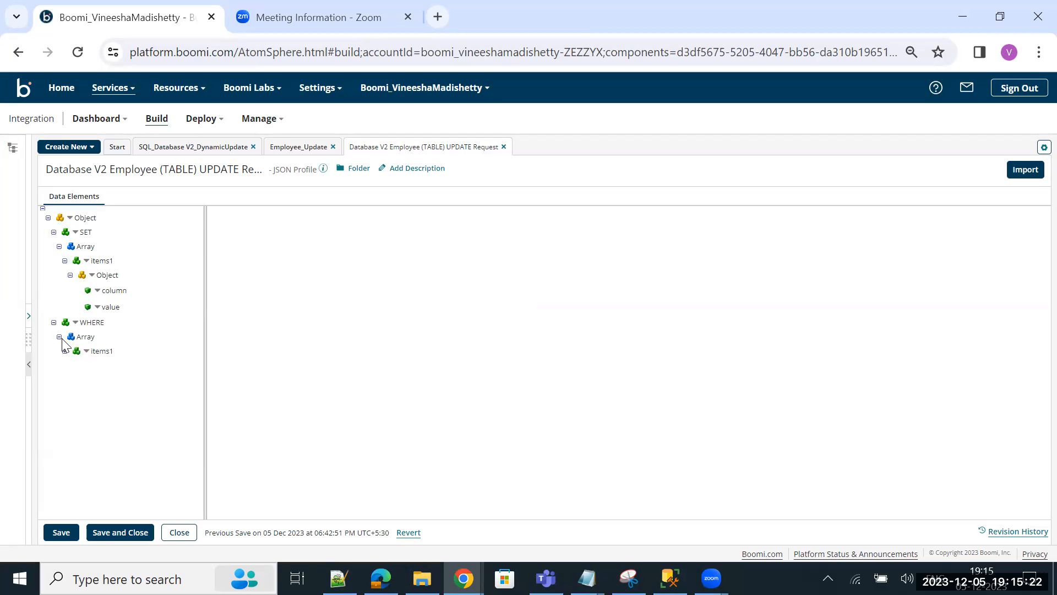
pyautogui.click(65, 351)
pyautogui.click(70, 366)
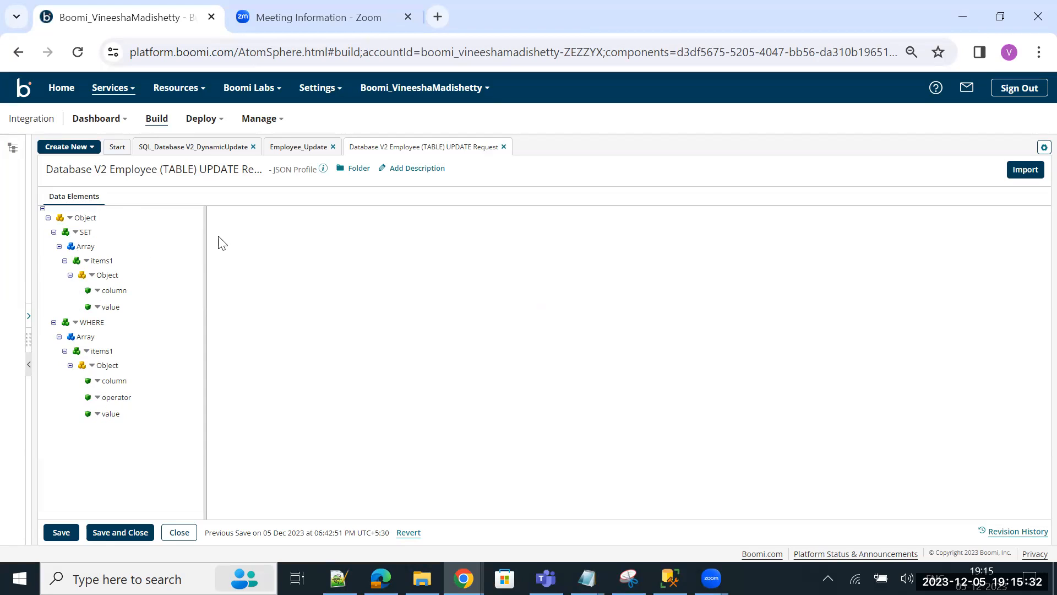
# Open the Employee Update records message in the SQL_Database V2_DynamicUpdate process and review its Department update line for employee 1.
pyautogui.click(194, 147)
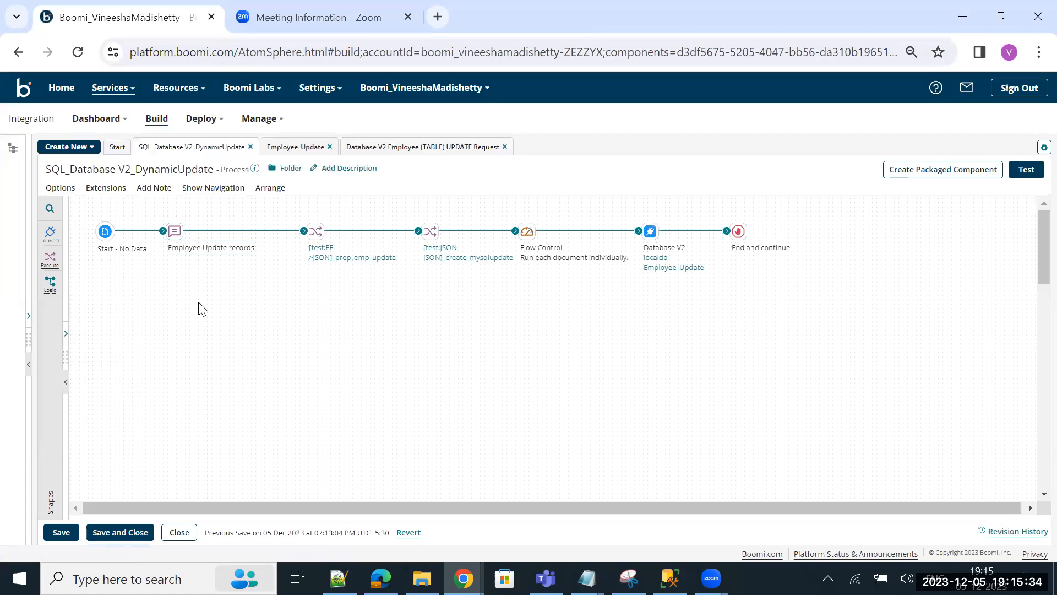
pyautogui.doubleClick(174, 231)
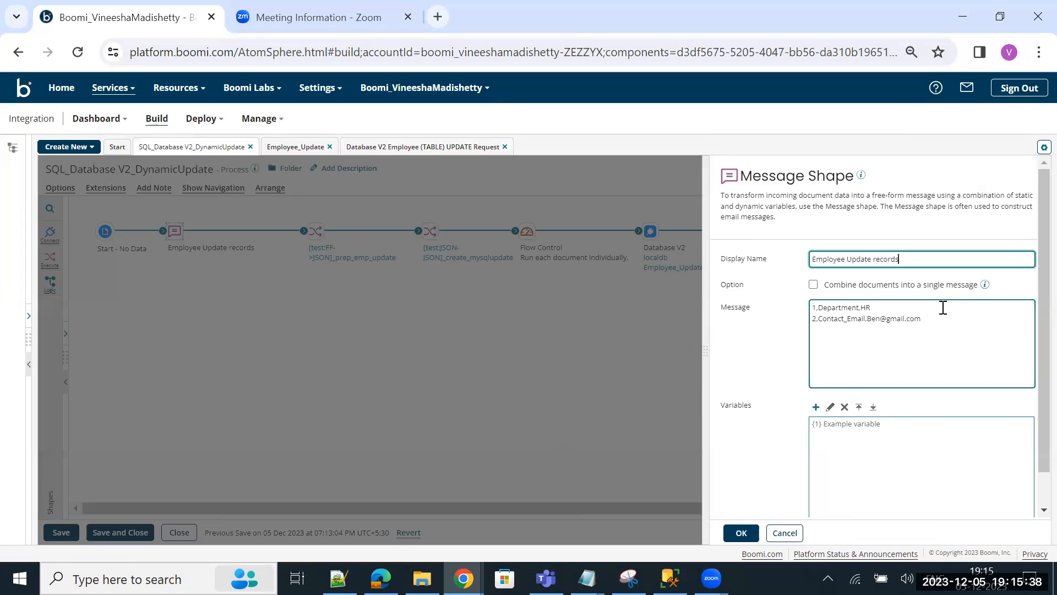
pyautogui.hscroll(5, 881, 306)
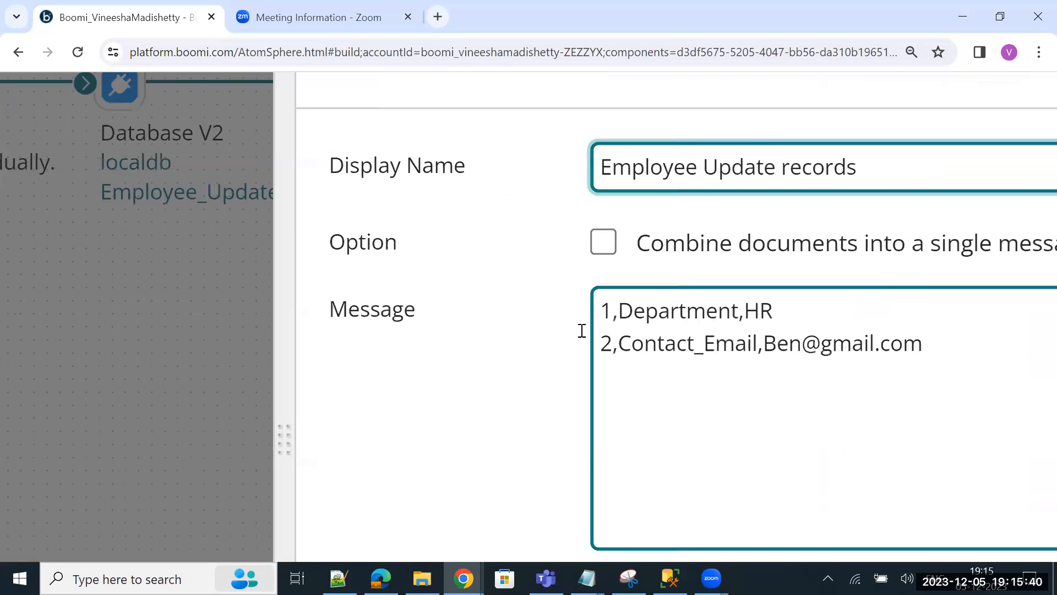
pyautogui.moveTo(406, 312); pyautogui.dragTo(398, 311)
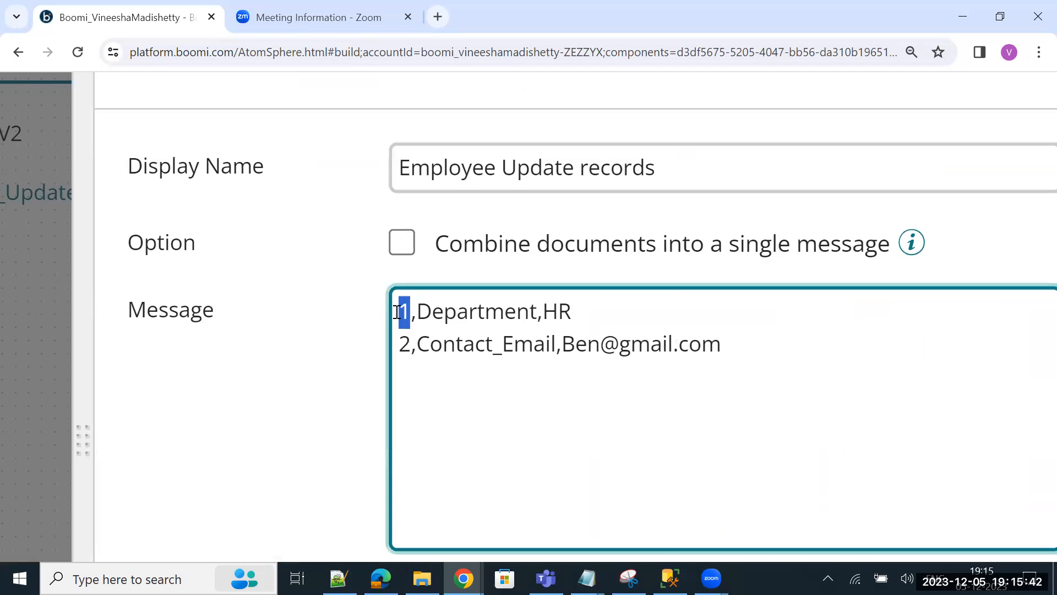
pyautogui.click(409, 309)
pyautogui.moveTo(410, 309); pyautogui.dragTo(402, 311)
pyautogui.doubleClick(515, 310)
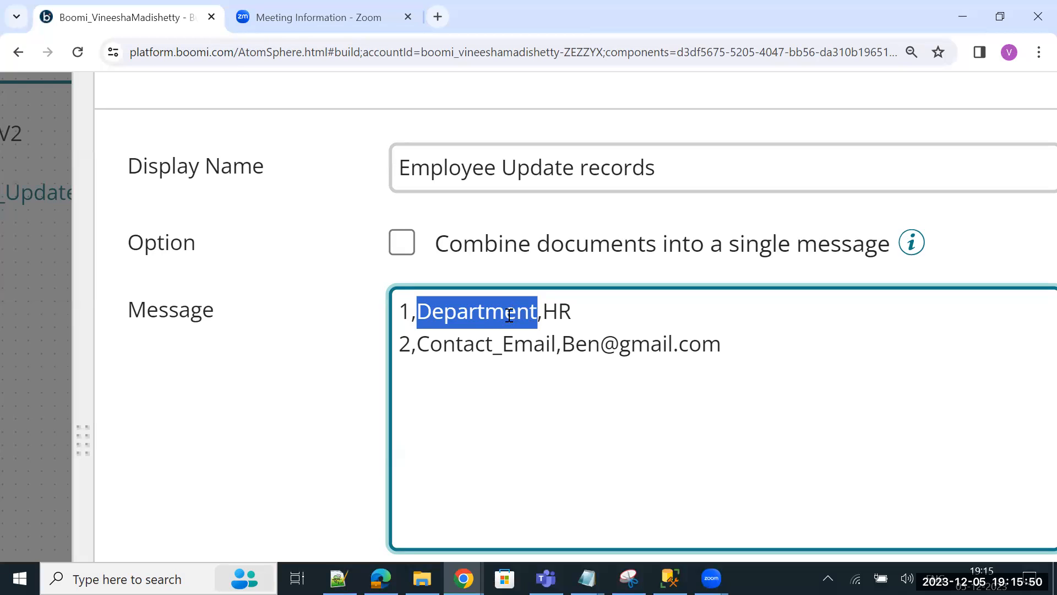
pyautogui.doubleClick(557, 312)
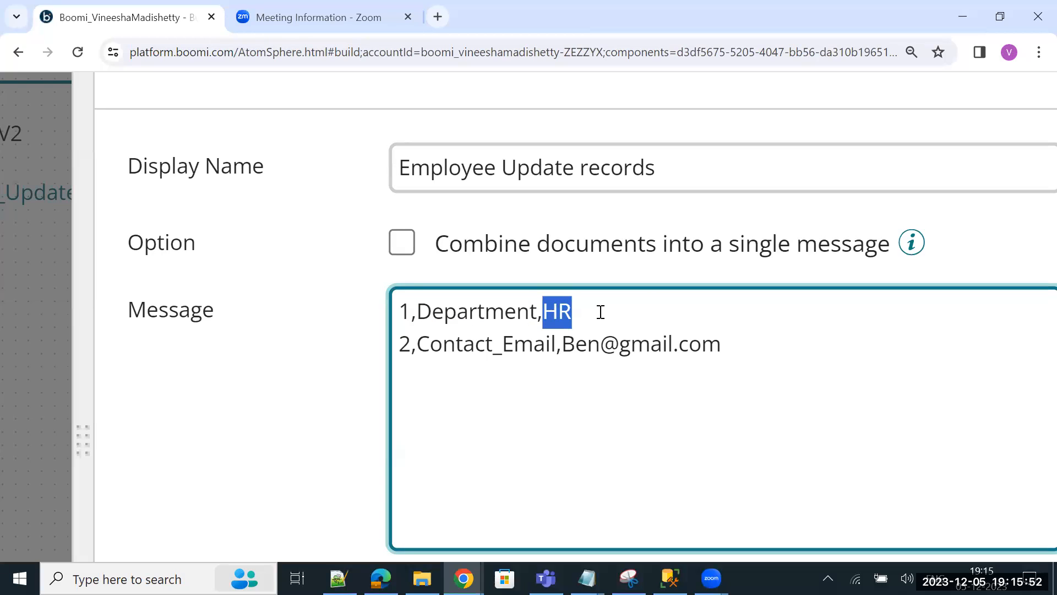
# Review the message's second line, covering the employee ID, the Contact_Email column and the new e-mail value.
pyautogui.click(403, 349)
pyautogui.moveTo(410, 345); pyautogui.dragTo(395, 345)
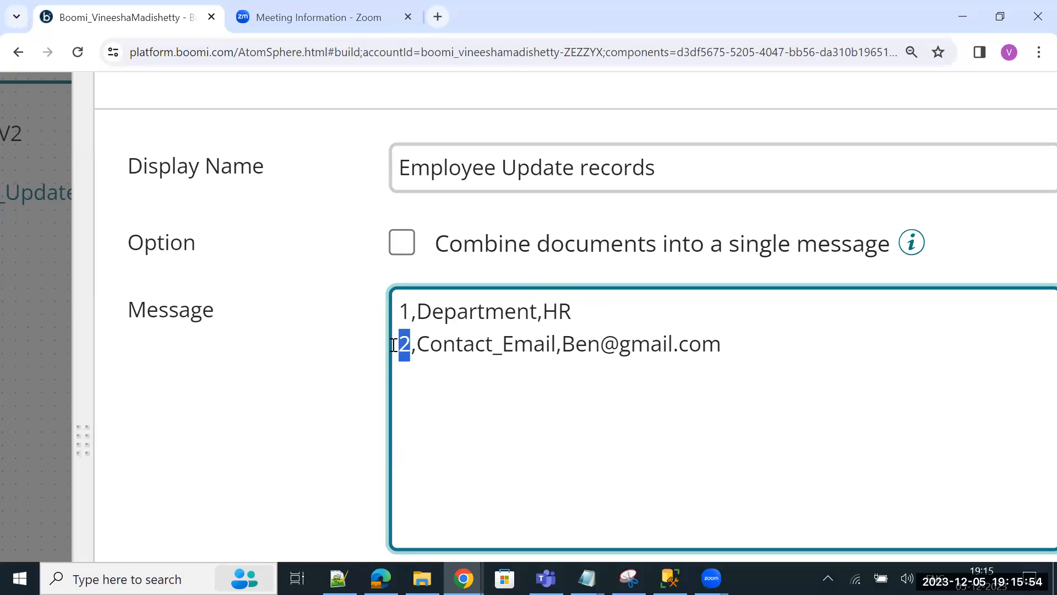
pyautogui.doubleClick(512, 347)
pyautogui.click(567, 358)
pyautogui.moveTo(562, 345); pyautogui.dragTo(729, 355)
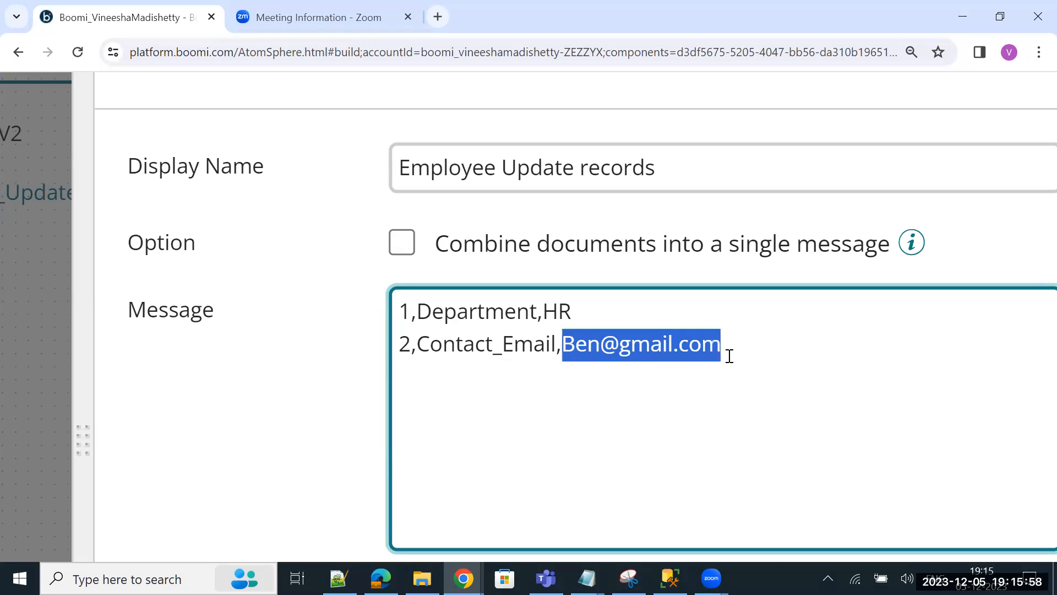
pyautogui.click(730, 356)
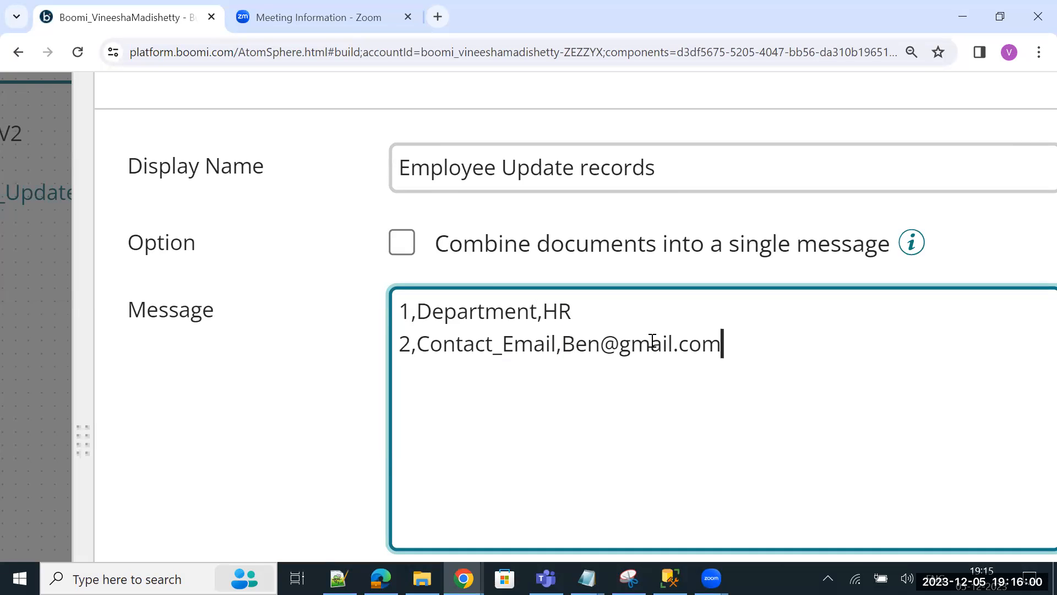
pyautogui.scroll(-5, 652, 342)
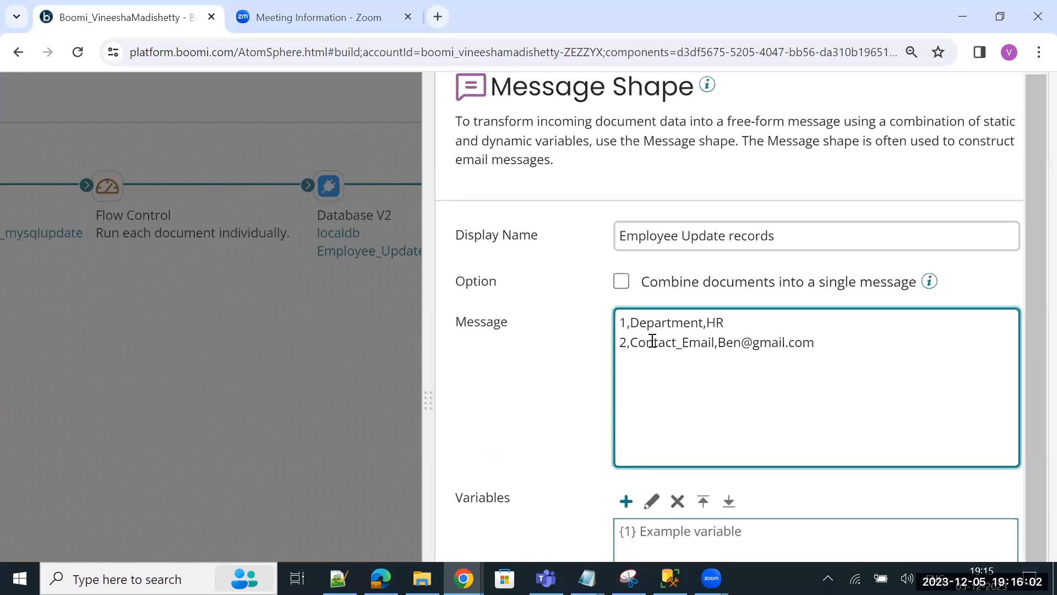
pyautogui.scroll(-5, 673, 366)
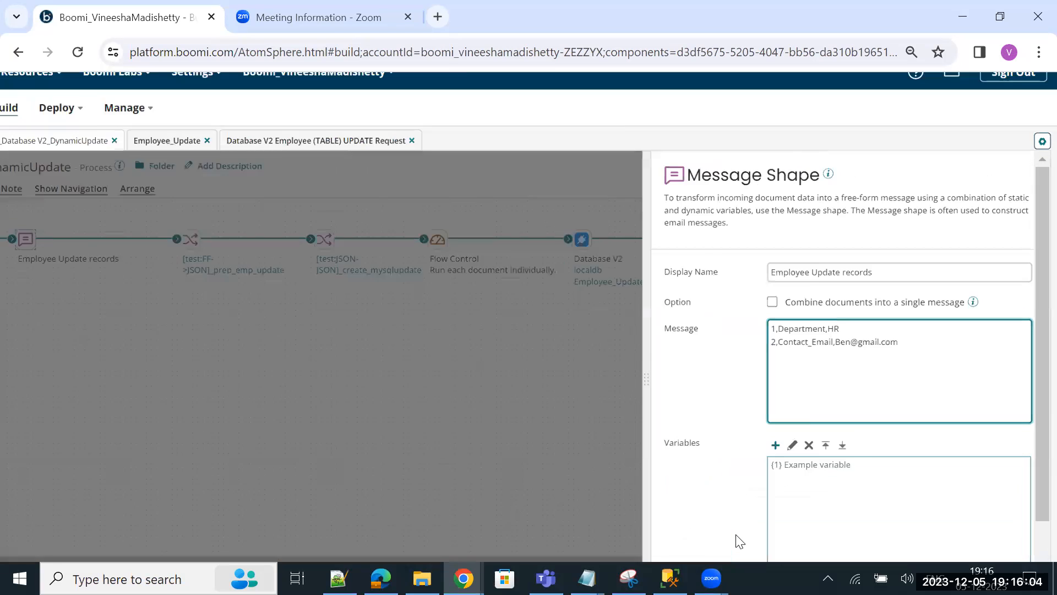
# Open the [test:FF->JSON]_prep_emp_update map and expand both profiles to examine the EmployeeId, Column and value mappings.
pyautogui.click(337, 259)
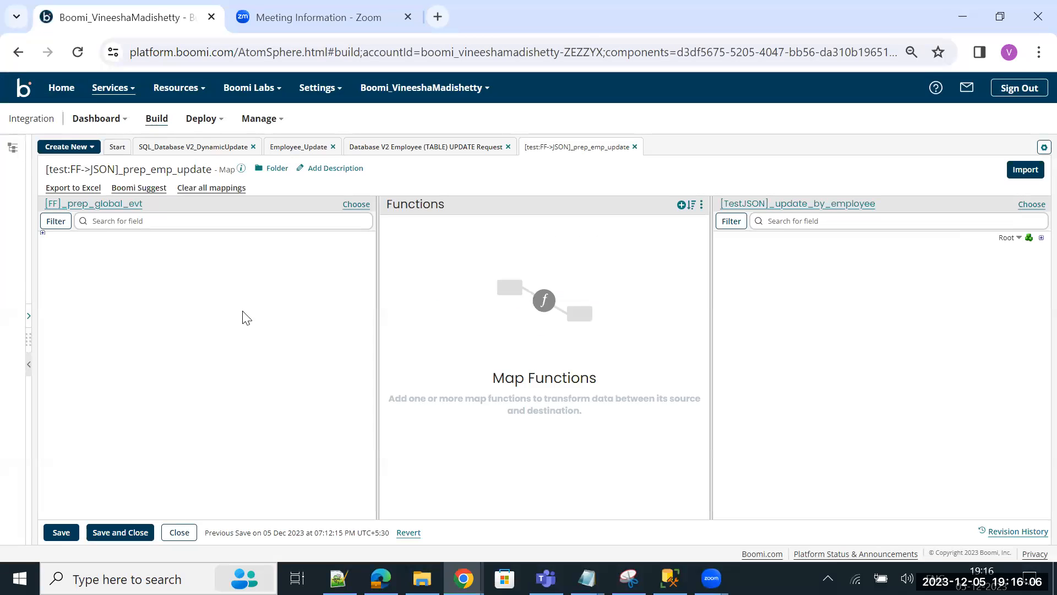
pyautogui.click(54, 253)
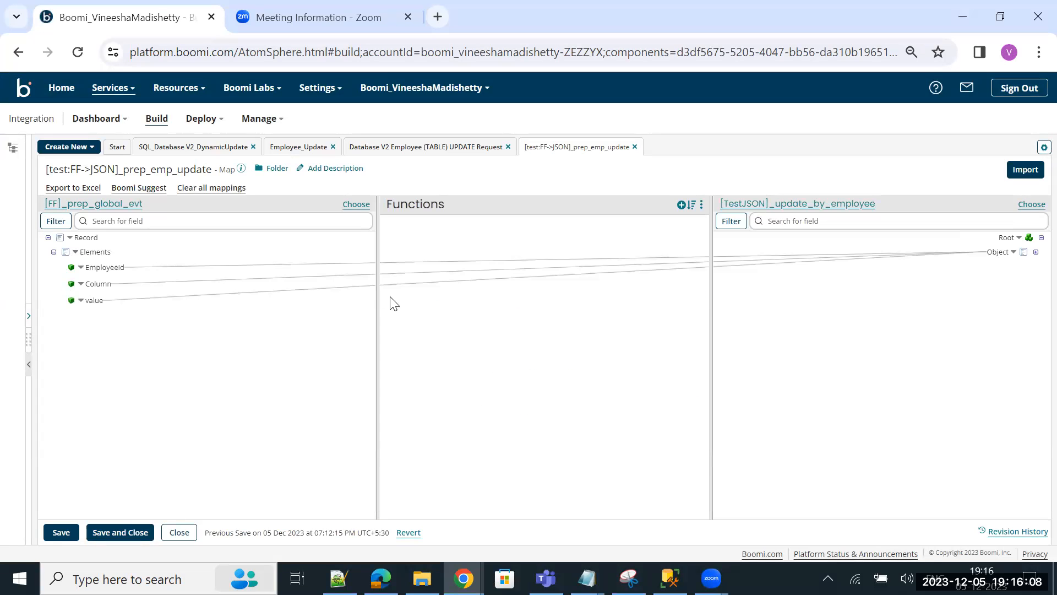
pyautogui.click(1034, 253)
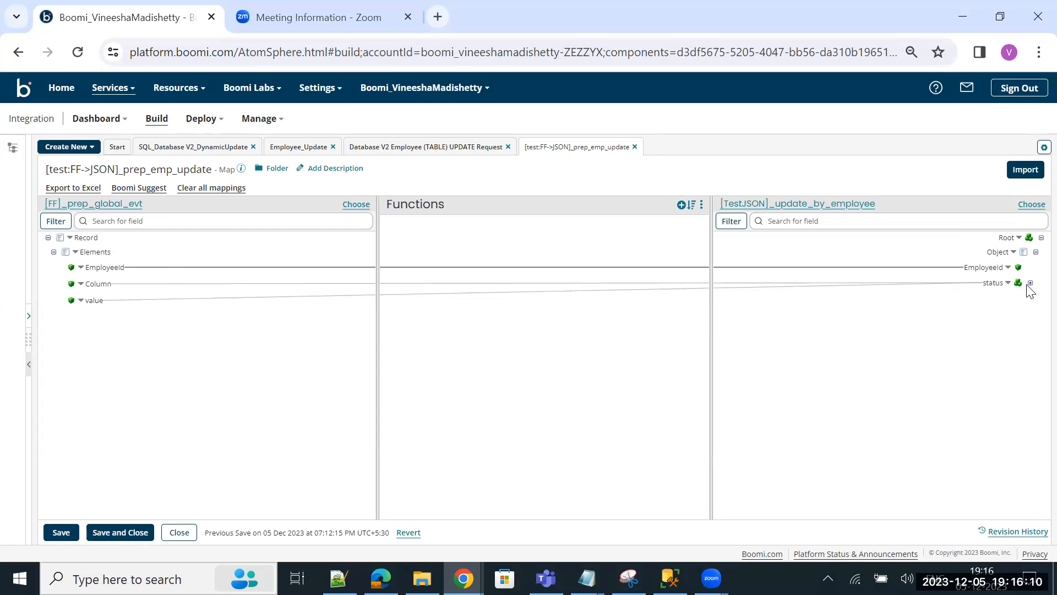
pyautogui.click(1031, 282)
pyautogui.click(1025, 297)
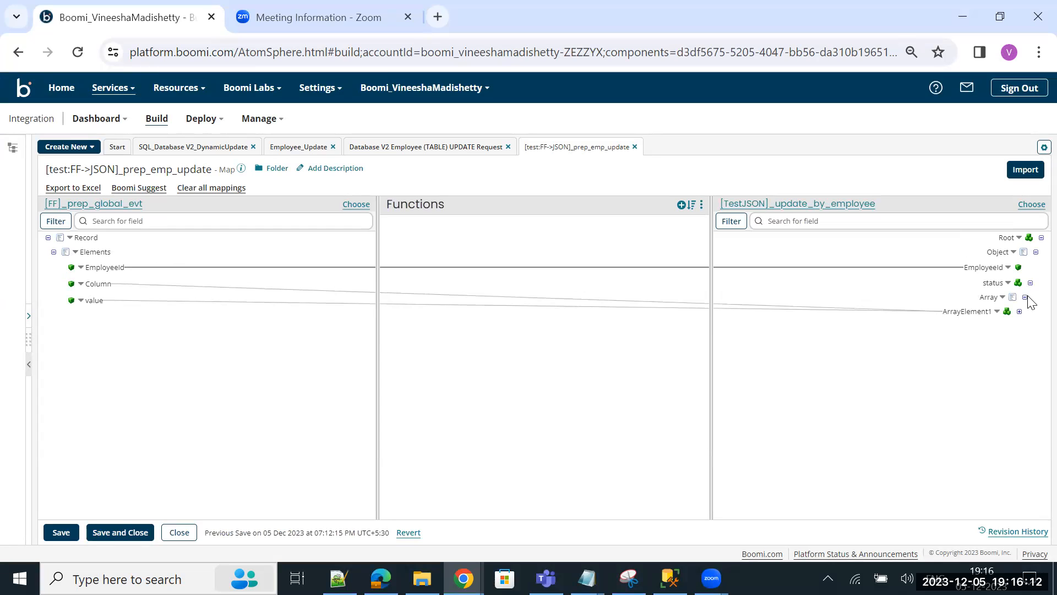
pyautogui.click(1020, 313)
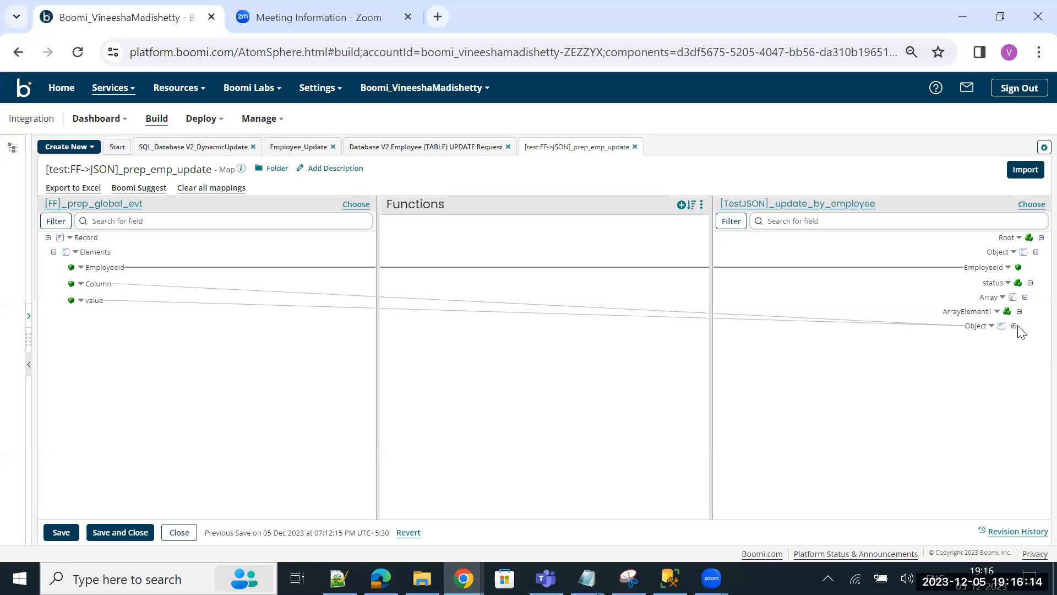
pyautogui.click(1015, 326)
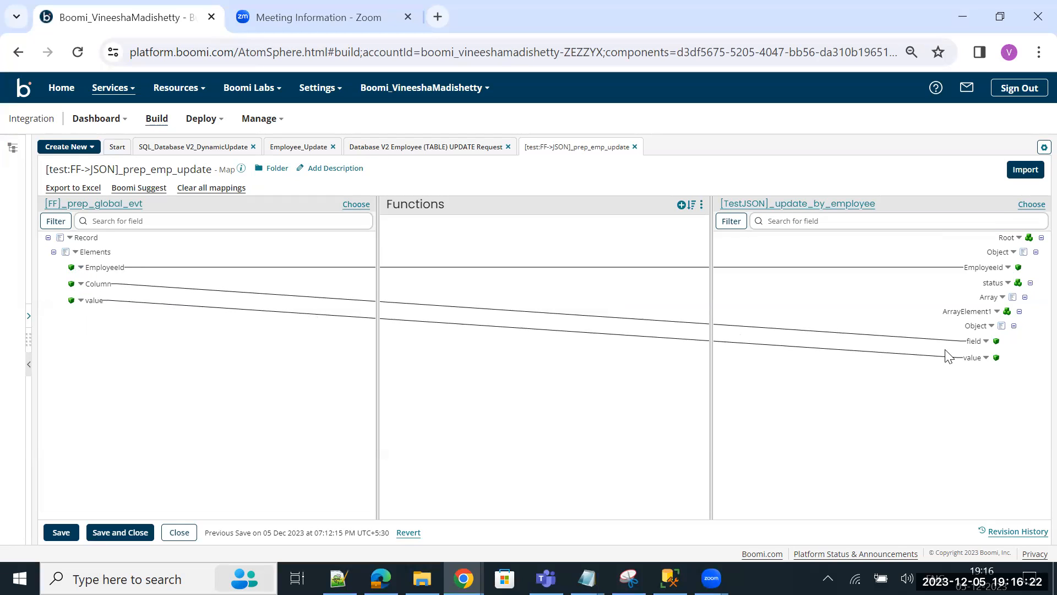
# Open the [test:JSON-JSON]_create_mysqlupdate map from the process and expand the source profile down to the status array.
pyautogui.click(220, 148)
pyautogui.click(461, 262)
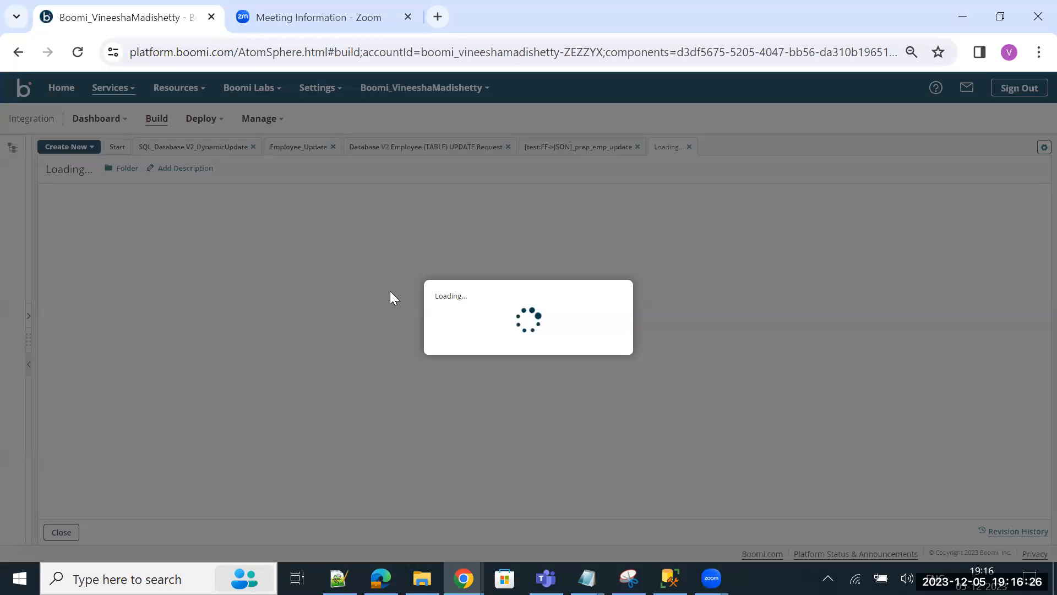
pyautogui.click(53, 253)
pyautogui.click(59, 283)
pyautogui.click(65, 298)
# Expand the destination's SET array and the source's ArrayElement1 to examine how field and value map to column and value.
pyautogui.click(1036, 252)
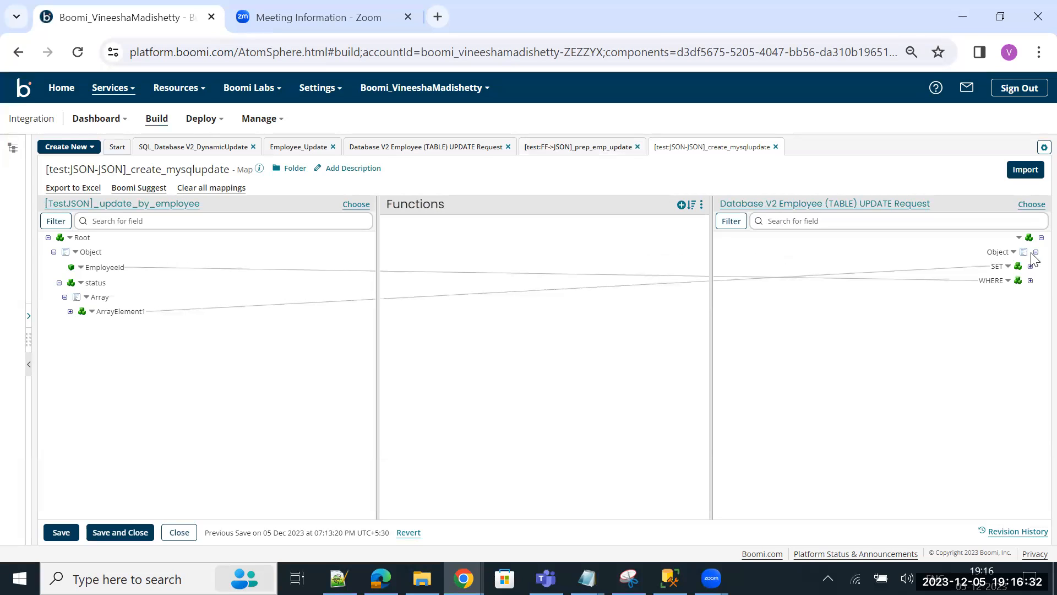
pyautogui.click(1030, 266)
pyautogui.click(1025, 281)
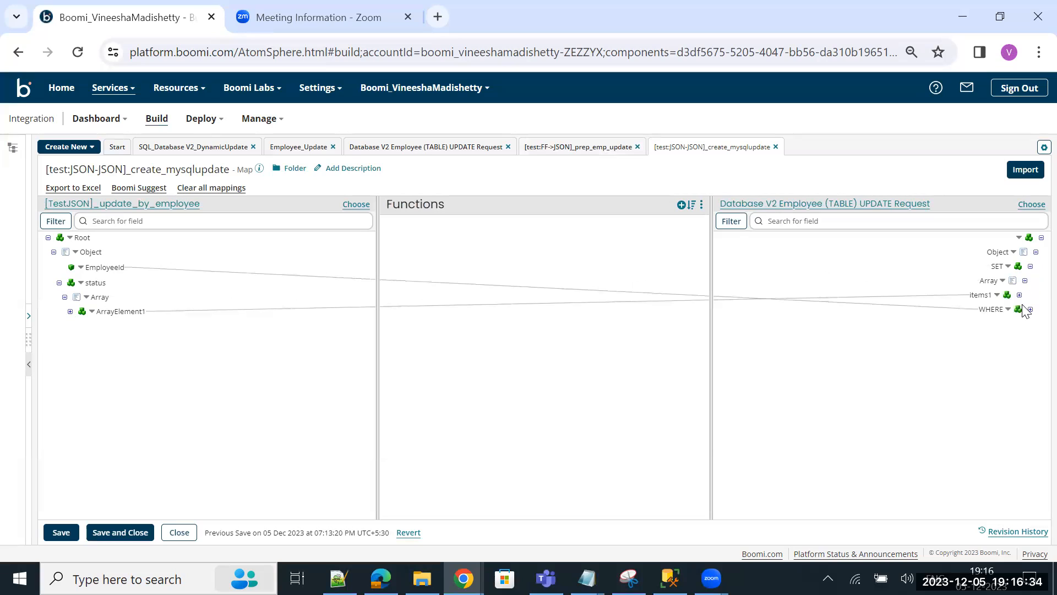
pyautogui.click(1019, 295)
pyautogui.click(1014, 309)
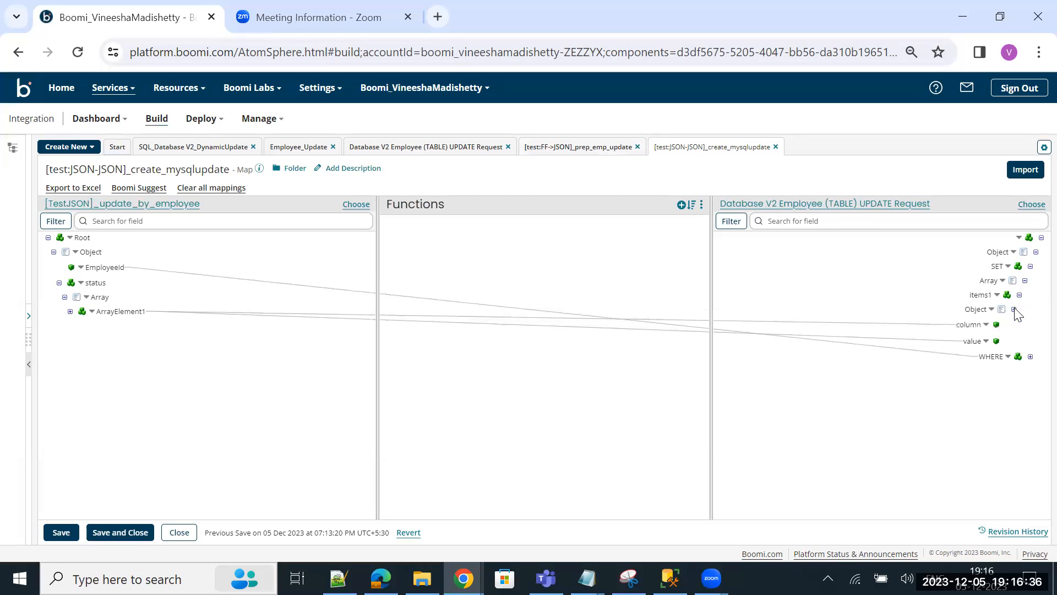
pyautogui.click(70, 311)
pyautogui.click(75, 326)
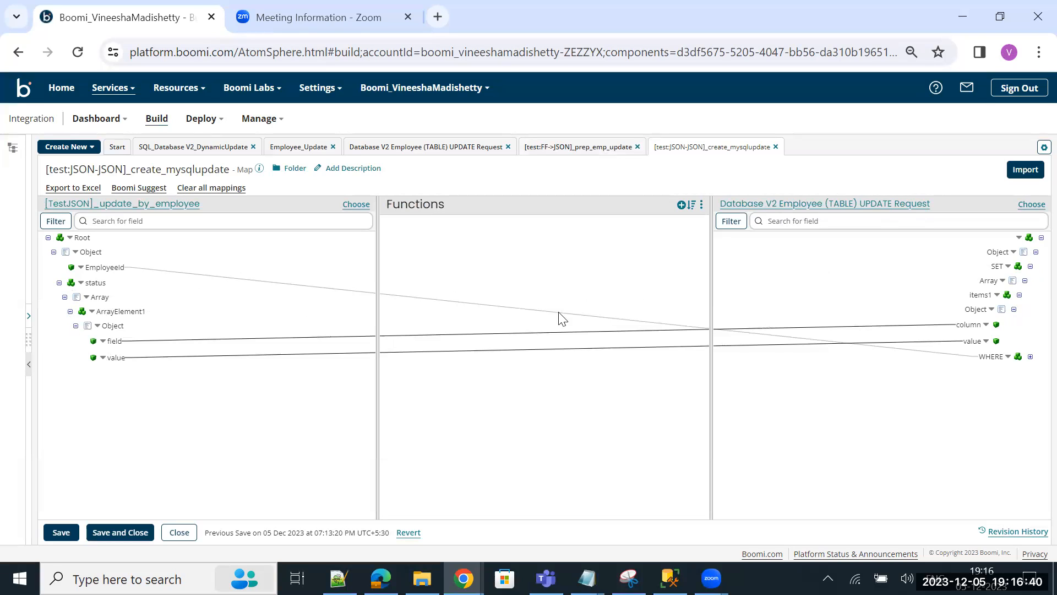
# Expand the destination's WHERE array down to its object to examine the column, operator and value fields and the EmployeeId mapping.
pyautogui.click(1031, 357)
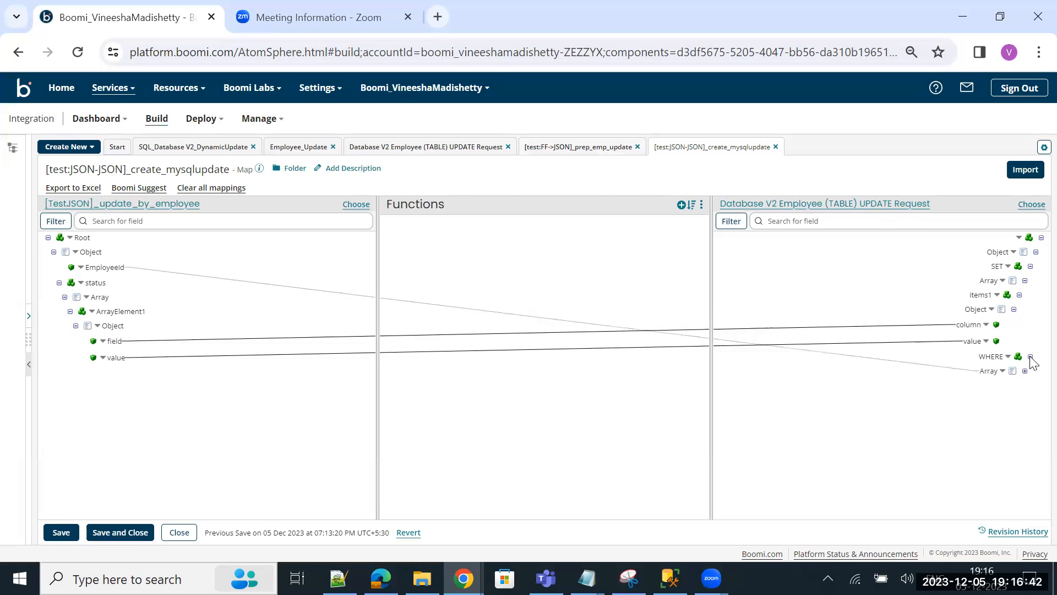
pyautogui.click(1026, 371)
pyautogui.click(1020, 386)
pyautogui.click(1015, 400)
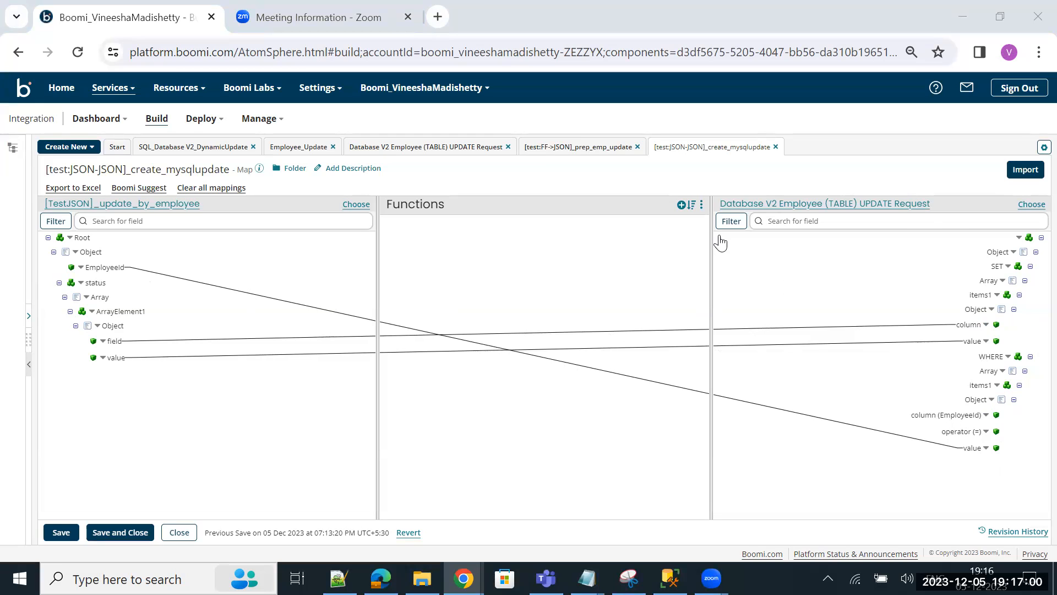
# Return to the SQL_Database V2_DynamicUpdate process and run a new test on the sep2022atomlatest atom.
pyautogui.click(171, 146)
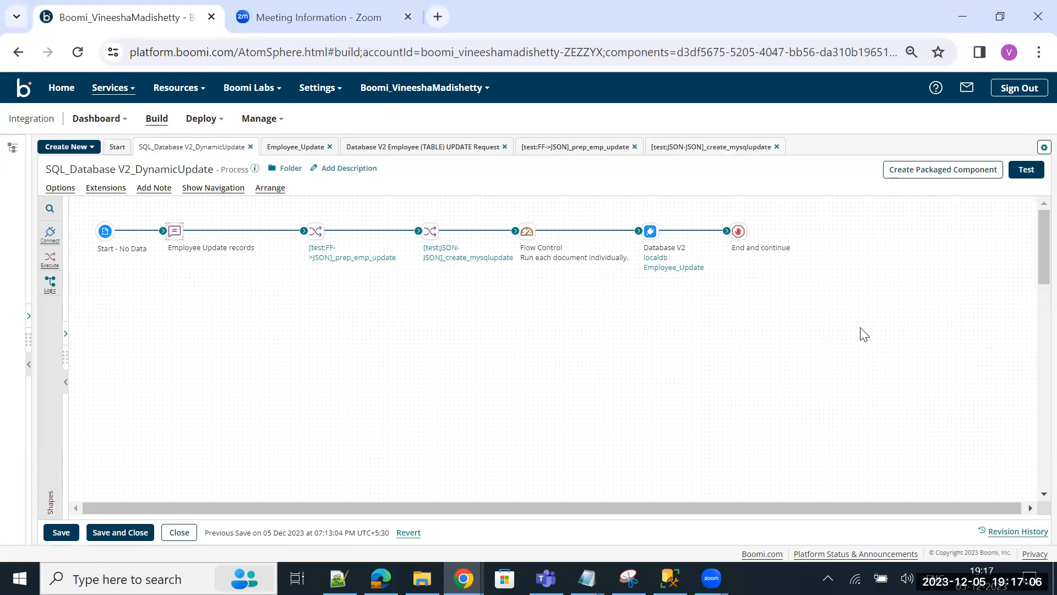
pyautogui.click(1023, 172)
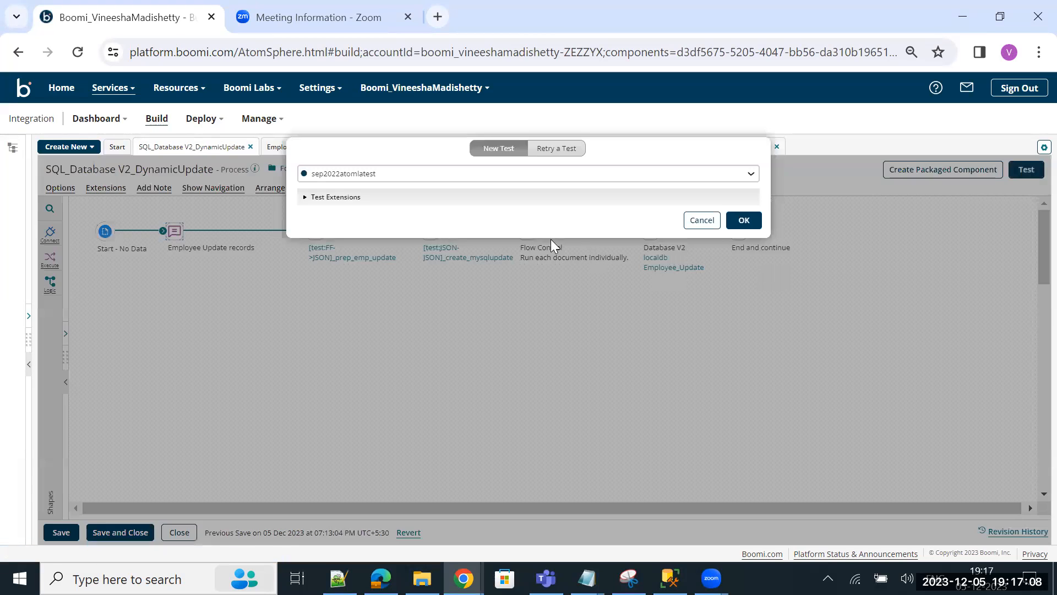
pyautogui.click(752, 226)
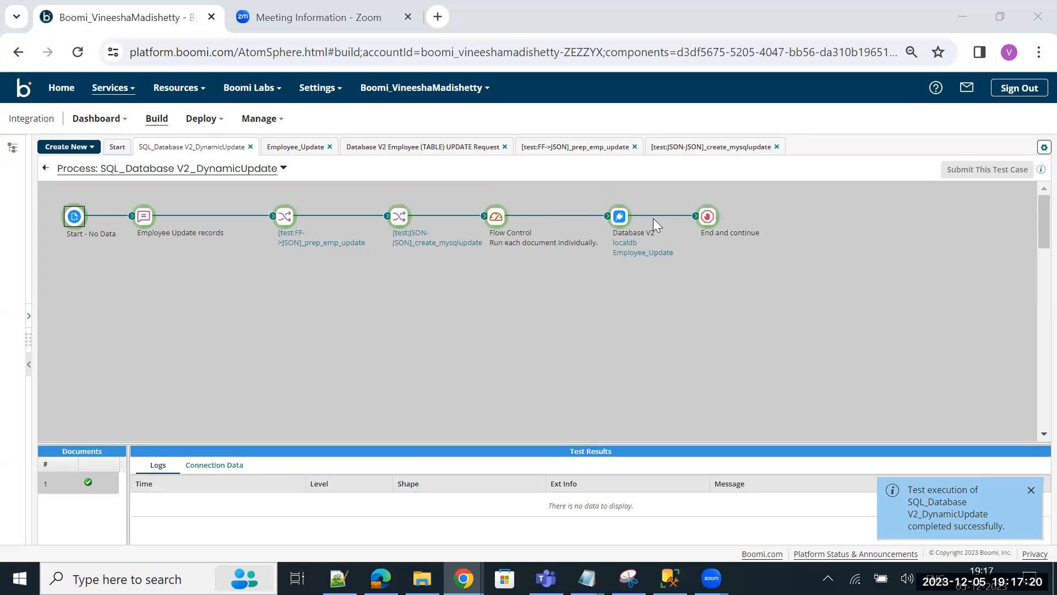
# View the first source document of the Database V2 shape and examine its SET and WHERE entries for the Department update.
pyautogui.click(620, 216)
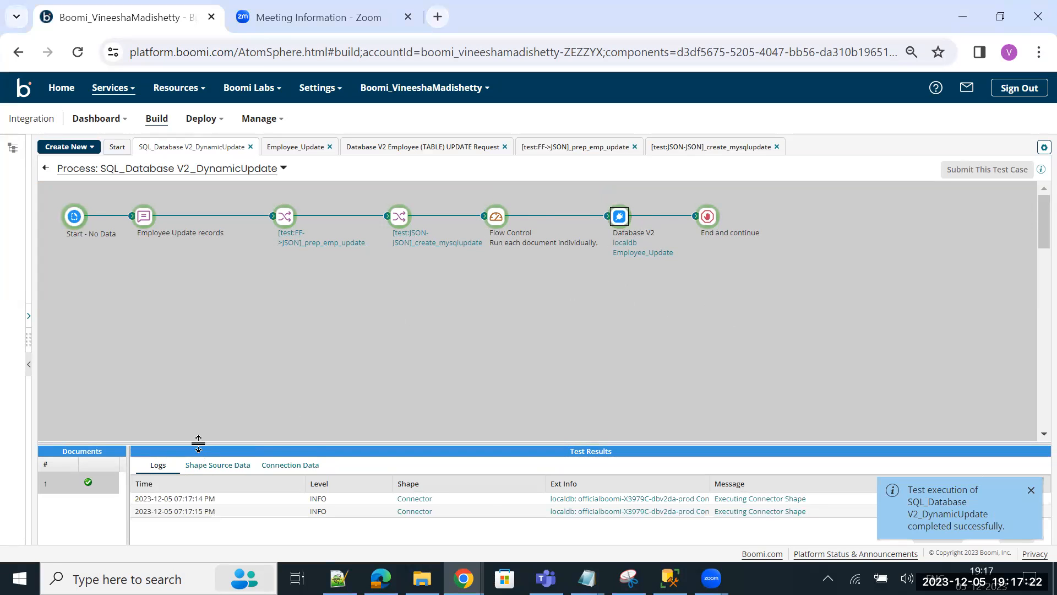
pyautogui.moveTo(198, 442); pyautogui.dragTo(196, 368)
pyautogui.click(222, 390)
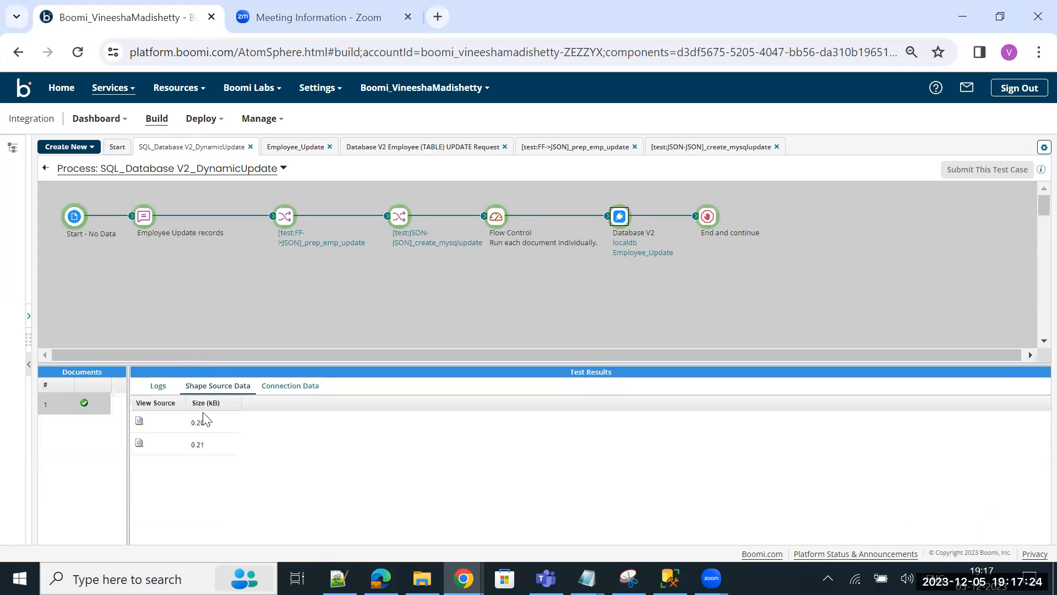
pyautogui.click(139, 421)
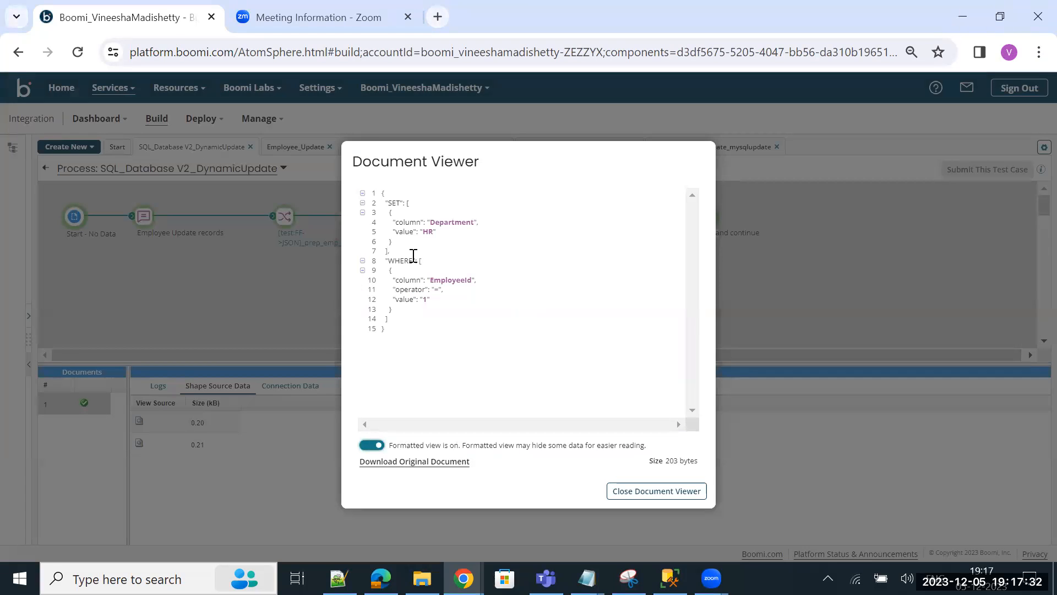
pyautogui.moveTo(430, 230); pyautogui.dragTo(461, 227)
pyautogui.click(460, 226)
pyautogui.click(622, 491)
# View the Database V2 shape's second source document and examine its Contact_Email SET entry and EmployeeId WHERE condition.
pyautogui.click(139, 443)
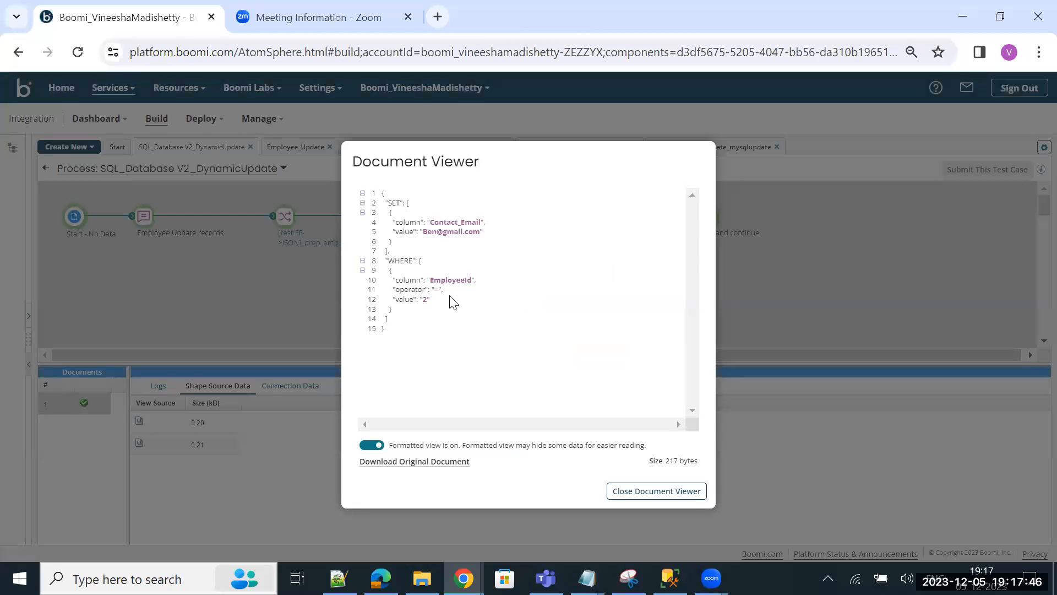
pyautogui.doubleClick(461, 279)
pyautogui.moveTo(458, 220); pyautogui.dragTo(515, 244)
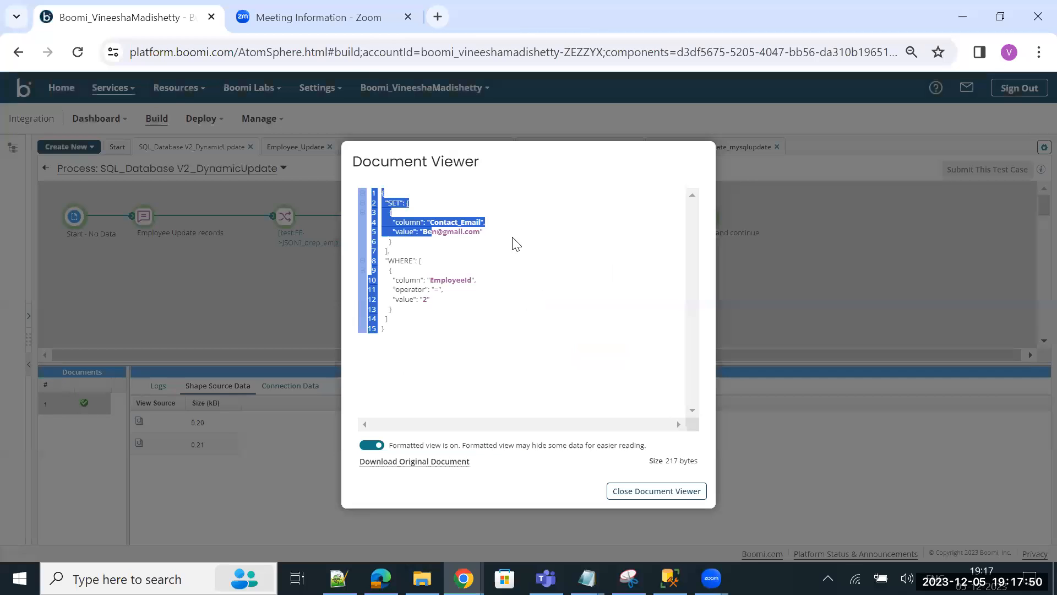
pyautogui.click(435, 308)
pyautogui.click(619, 486)
# View the first document reaching the End and continue shape and examine its Department update query and rows affected.
pyautogui.click(709, 216)
pyautogui.click(139, 421)
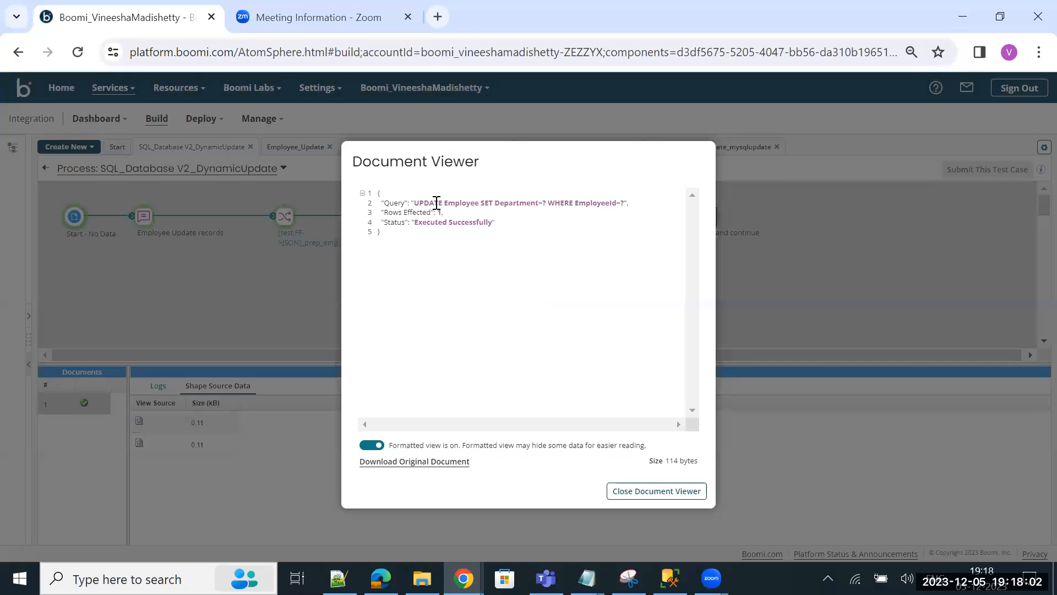
pyautogui.moveTo(434, 203)
pyautogui.mouseDown()
pyautogui.moveTo(625, 205)
pyautogui.moveTo(397, 199)
pyautogui.moveTo(413, 203)
pyautogui.mouseUp()
pyautogui.click(626, 204)
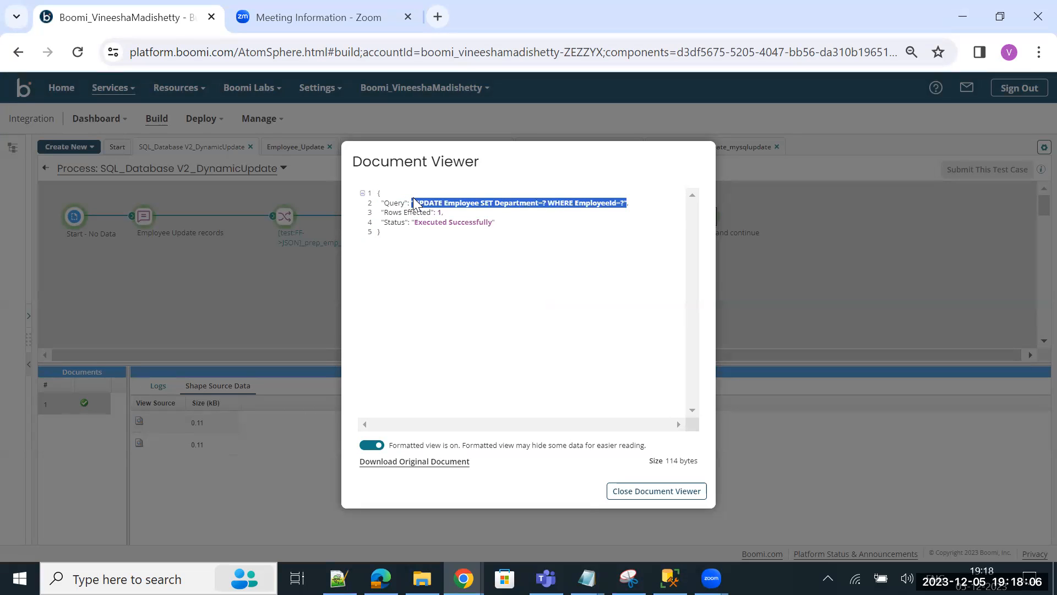
pyautogui.click(449, 221)
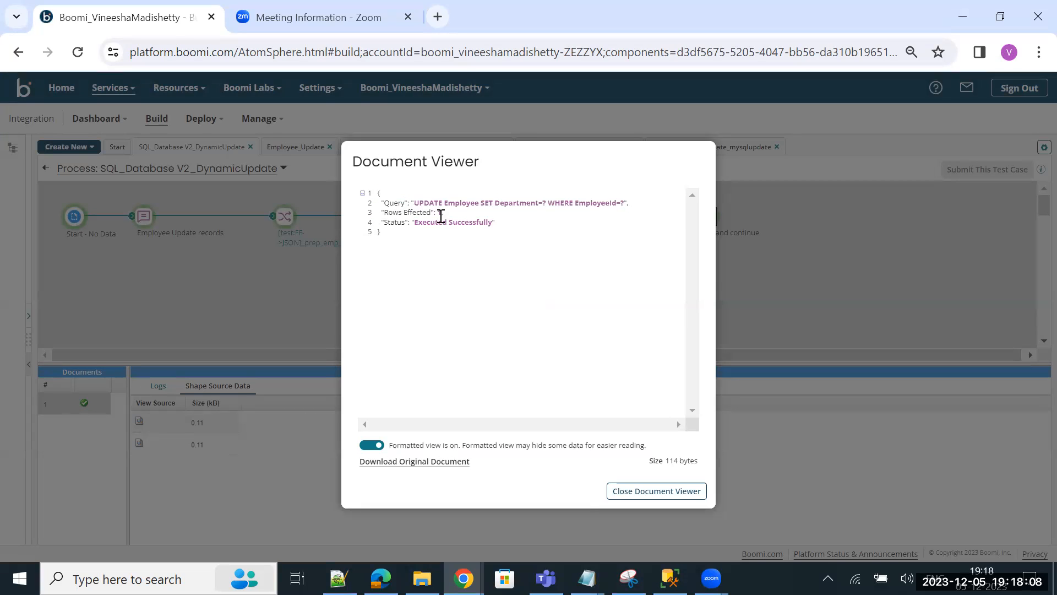
pyautogui.doubleClick(438, 212)
pyautogui.click(655, 492)
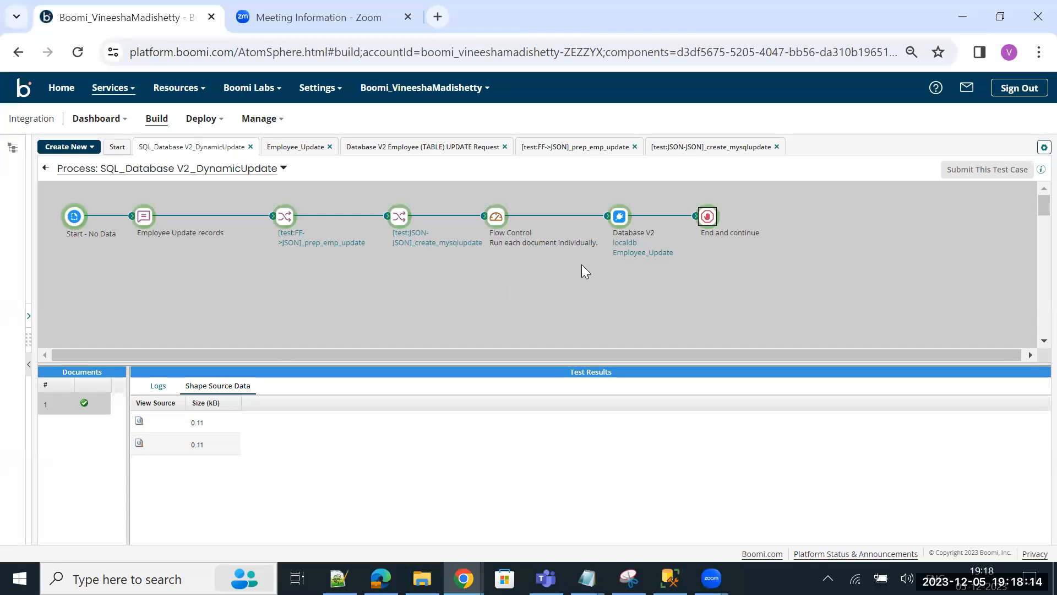
# View the second document at the End and continue shape and examine its Contact_Email update query and status.
pyautogui.click(139, 442)
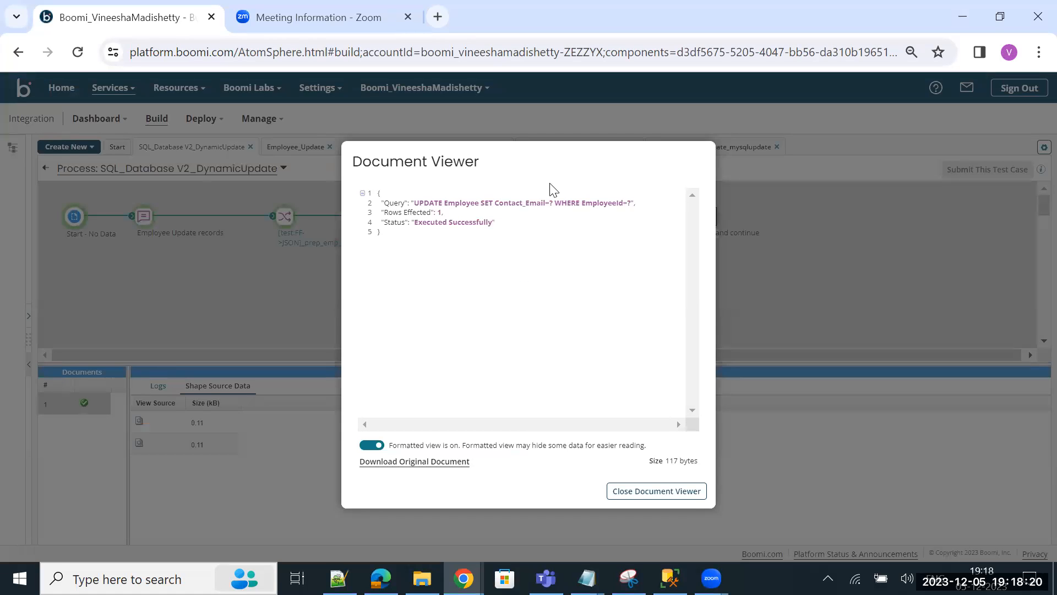
pyautogui.doubleClick(521, 204)
pyautogui.moveTo(521, 203); pyautogui.dragTo(653, 226)
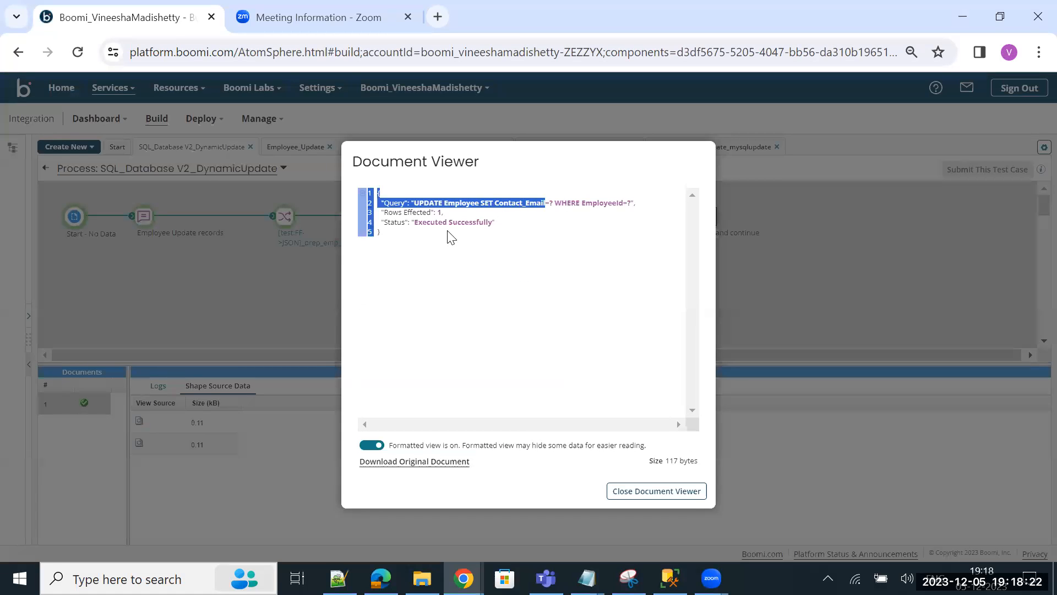
pyautogui.click(567, 246)
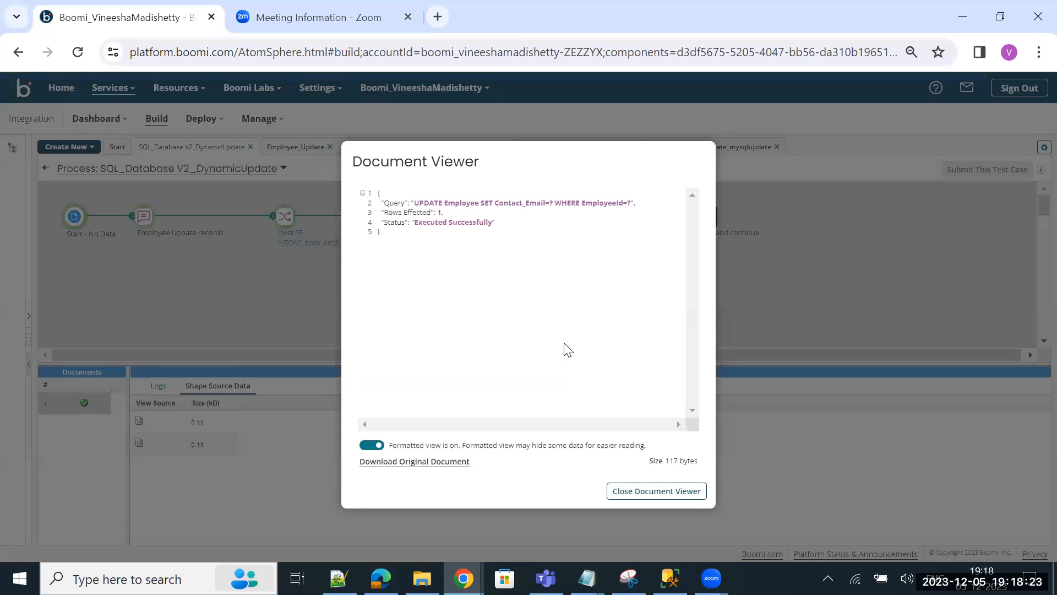
pyautogui.click(652, 490)
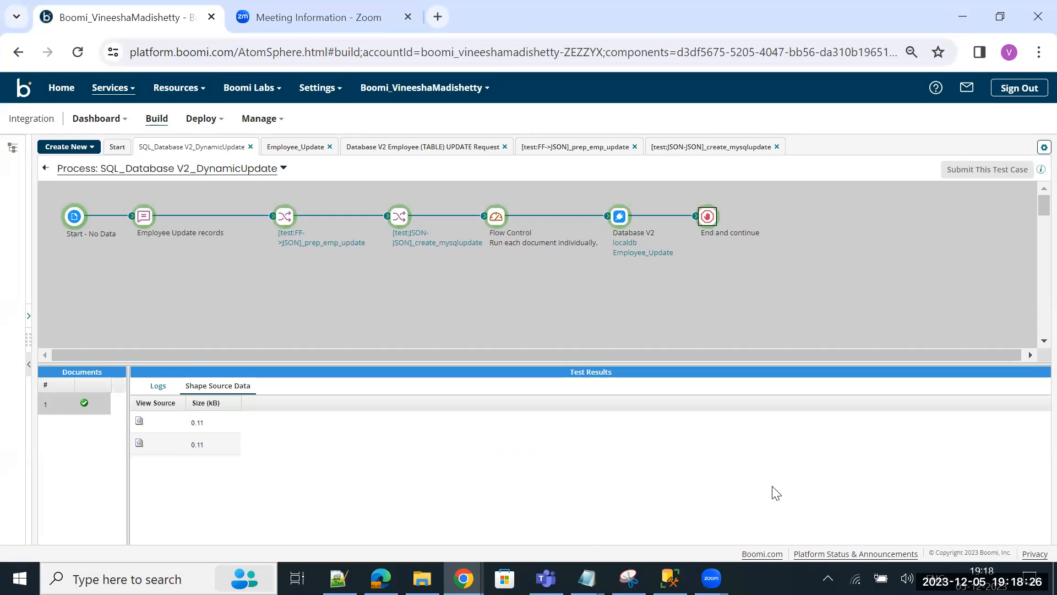
# Switch to SQL Server Management Studio and rerun the SELECT TOP (10) query on the Employee table to check the updated rows.
pyautogui.click(670, 579)
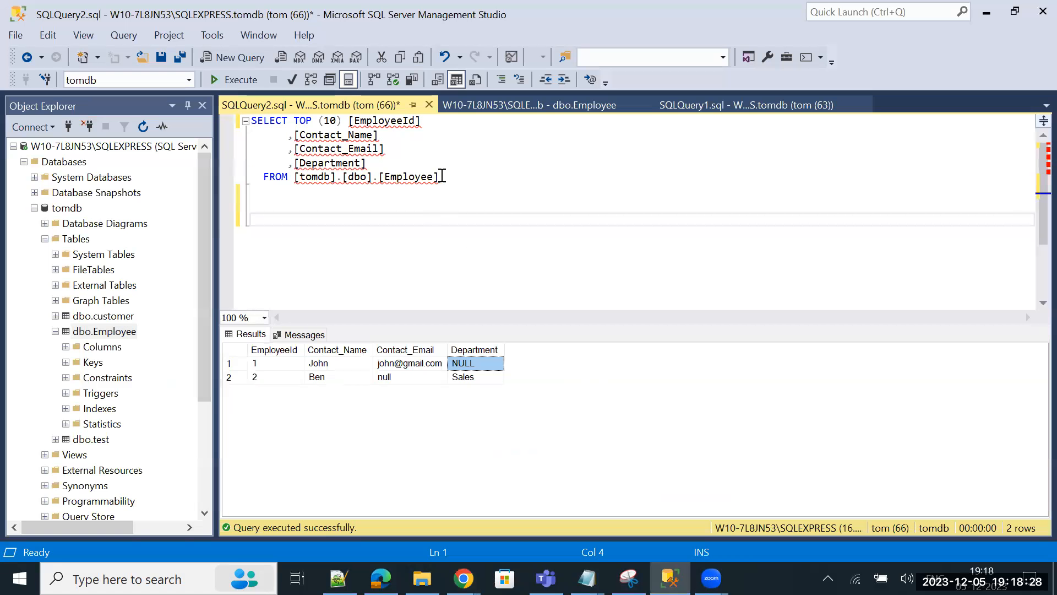
pyautogui.moveTo(443, 177); pyautogui.dragTo(249, 119)
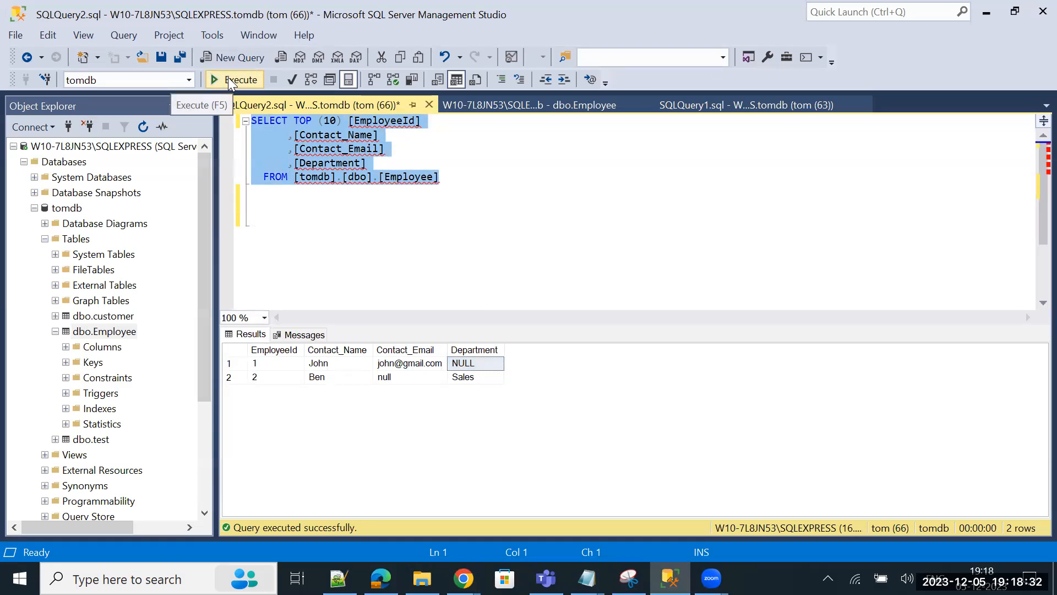
pyautogui.click(233, 79)
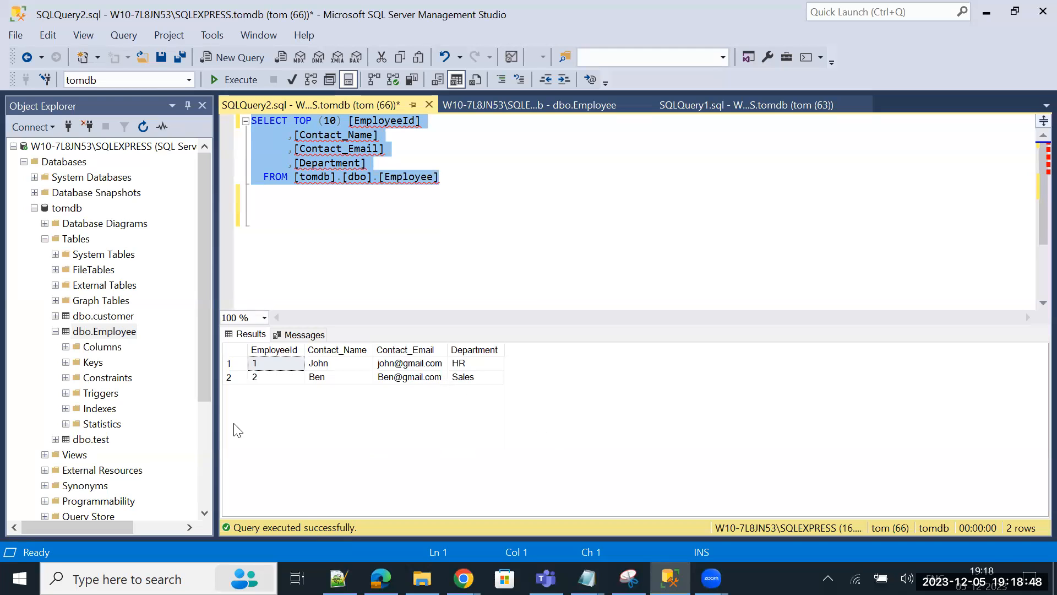
pyautogui.click(480, 489)
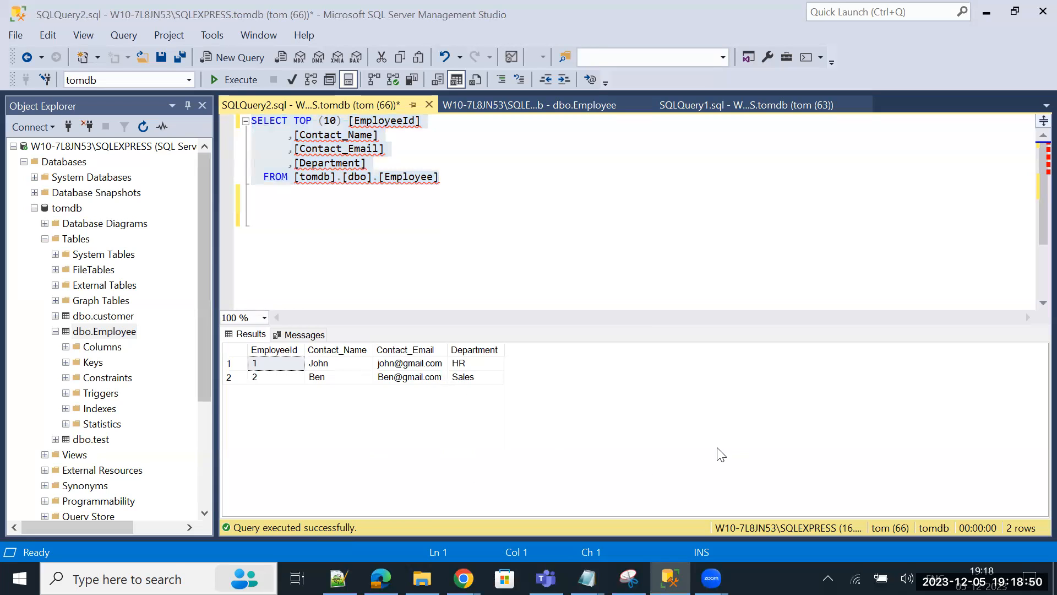